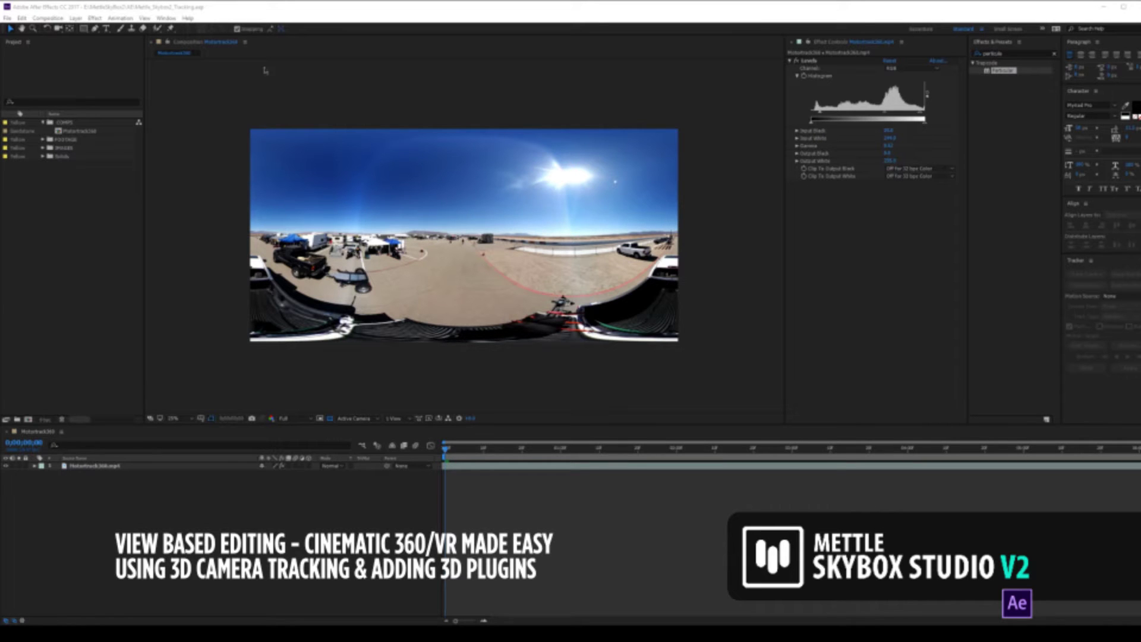
- Open the Window menu to see the available panels and extension scripts
click(167, 19)
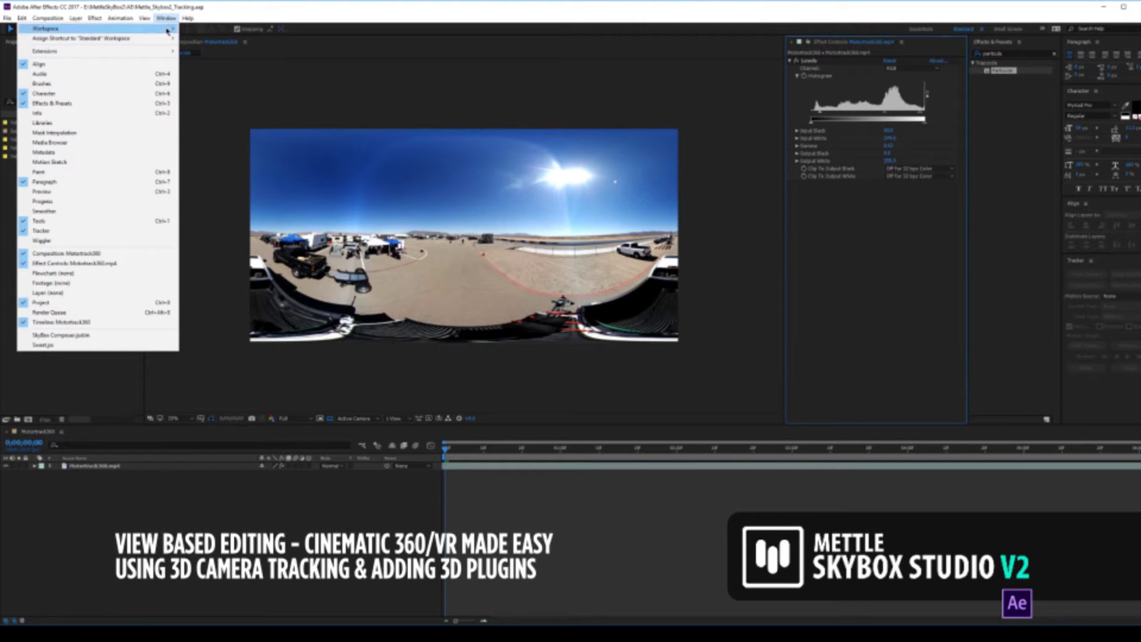
- Open the SkyBox Composer.jsxbin panel, widen it and Effect Controls, and scrub the footage start
click(80, 337)
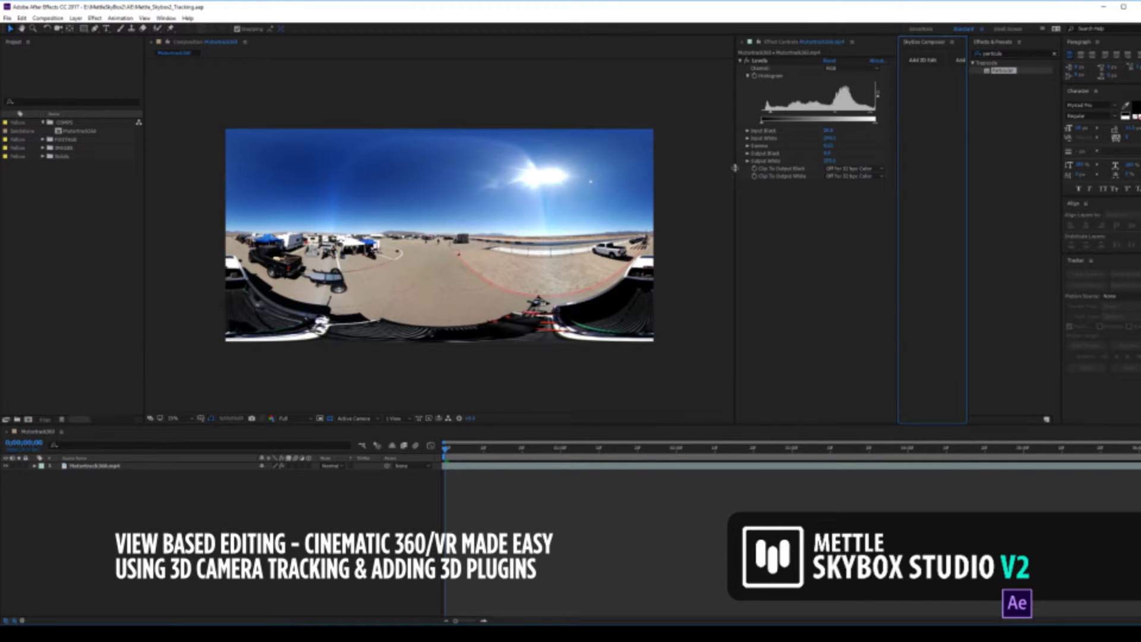
drag(734, 168, 693, 168)
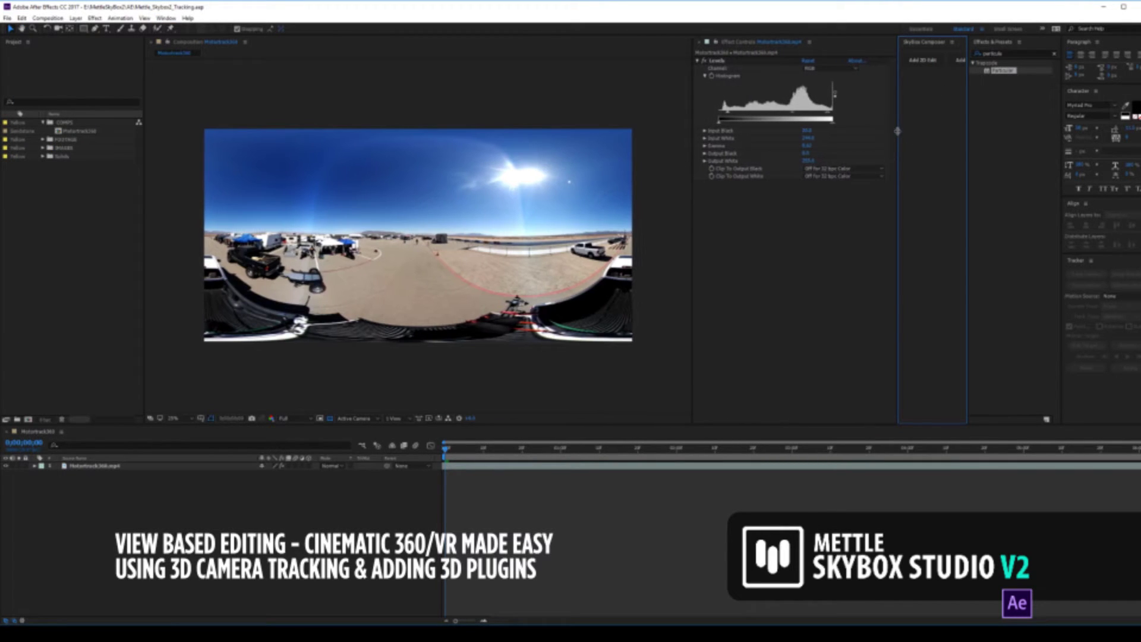
drag(897, 131, 855, 122)
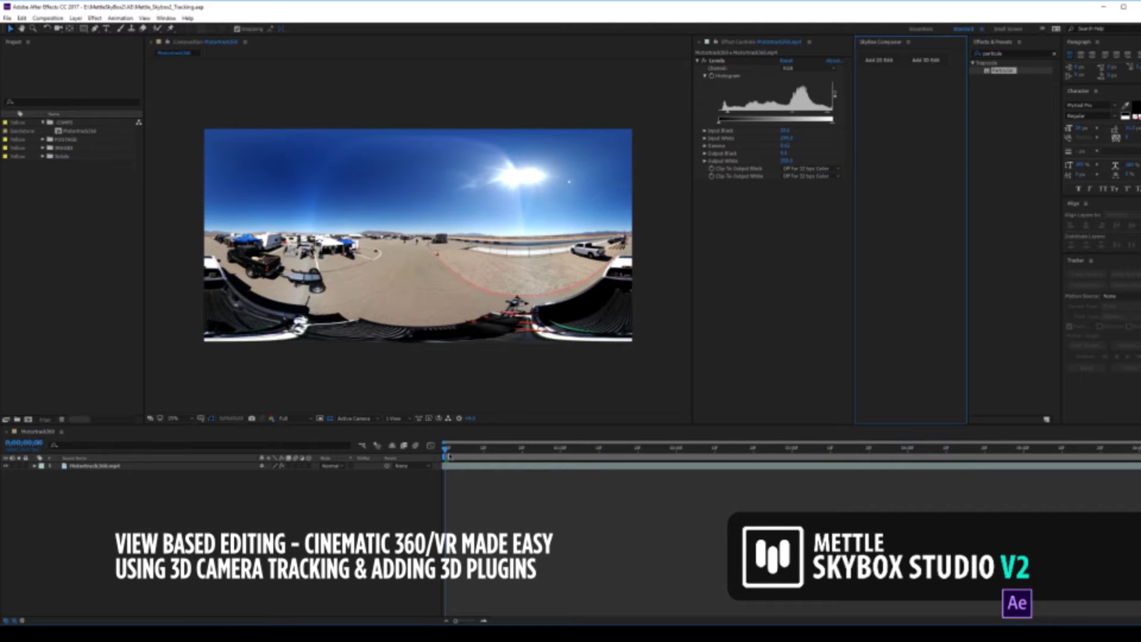
drag(448, 456, 750, 472)
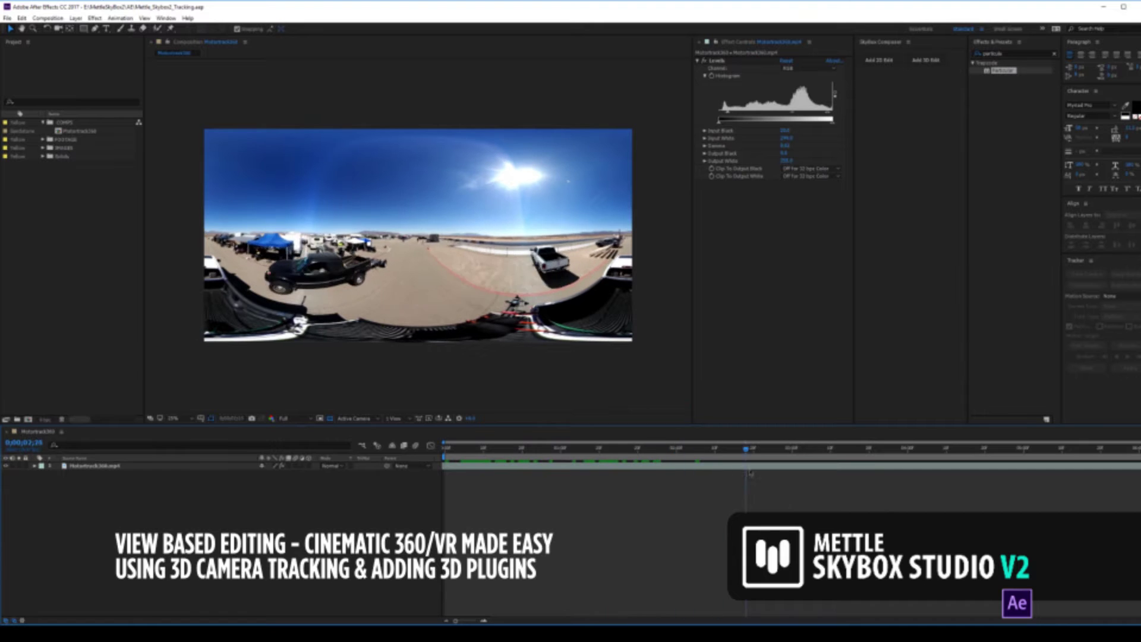
- Preview the 360 motocross footage, scrub through it again, and start a new 3D edit
key(space)
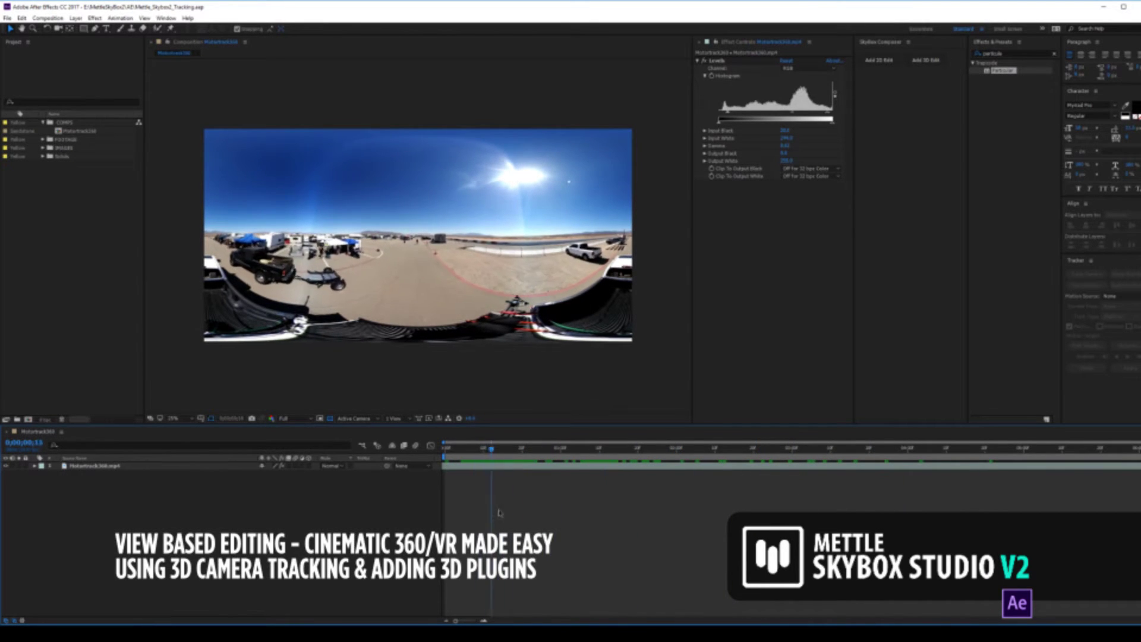
key(Home)
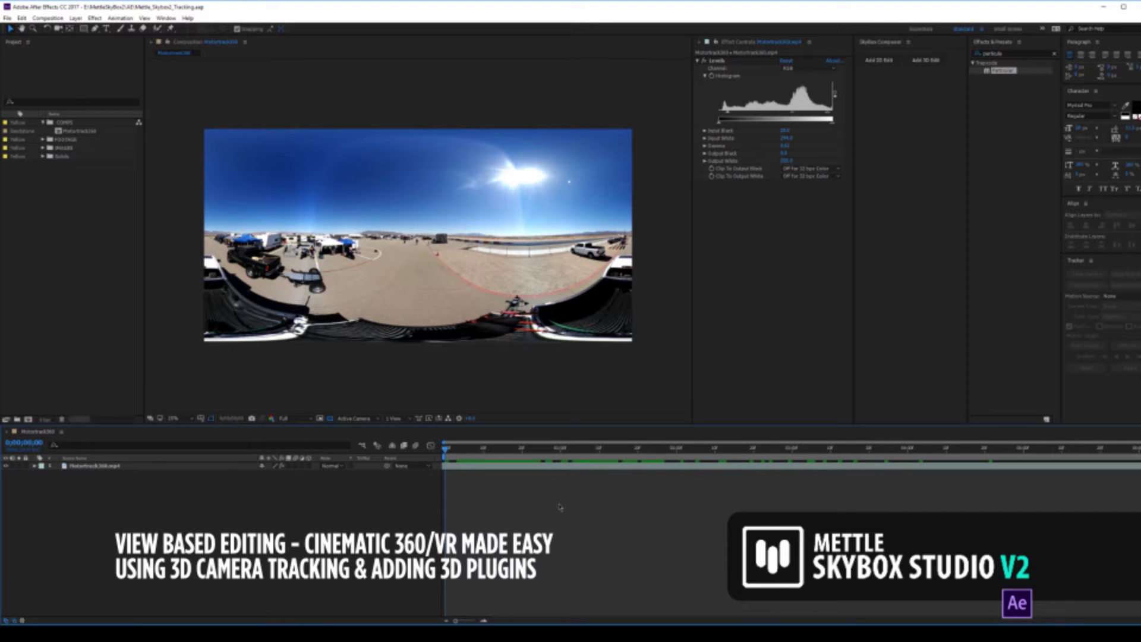
drag(453, 453, 409, 494)
click(929, 61)
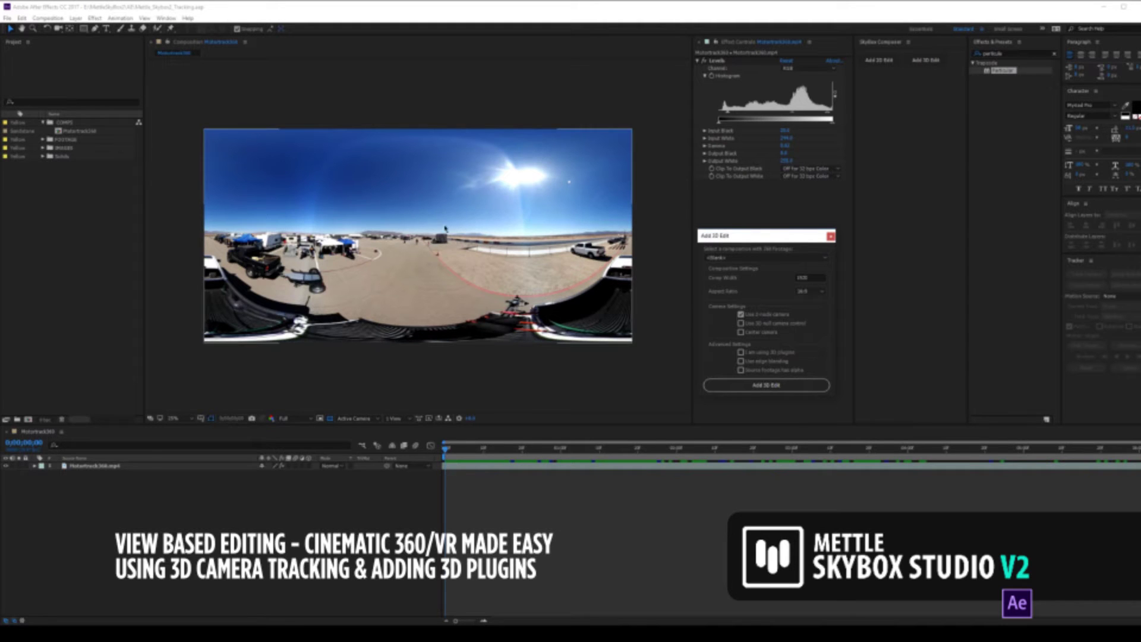
- Create a 3D edit from Motortrack360 with Center camera and 'I am using 3D plugins' checked
click(763, 259)
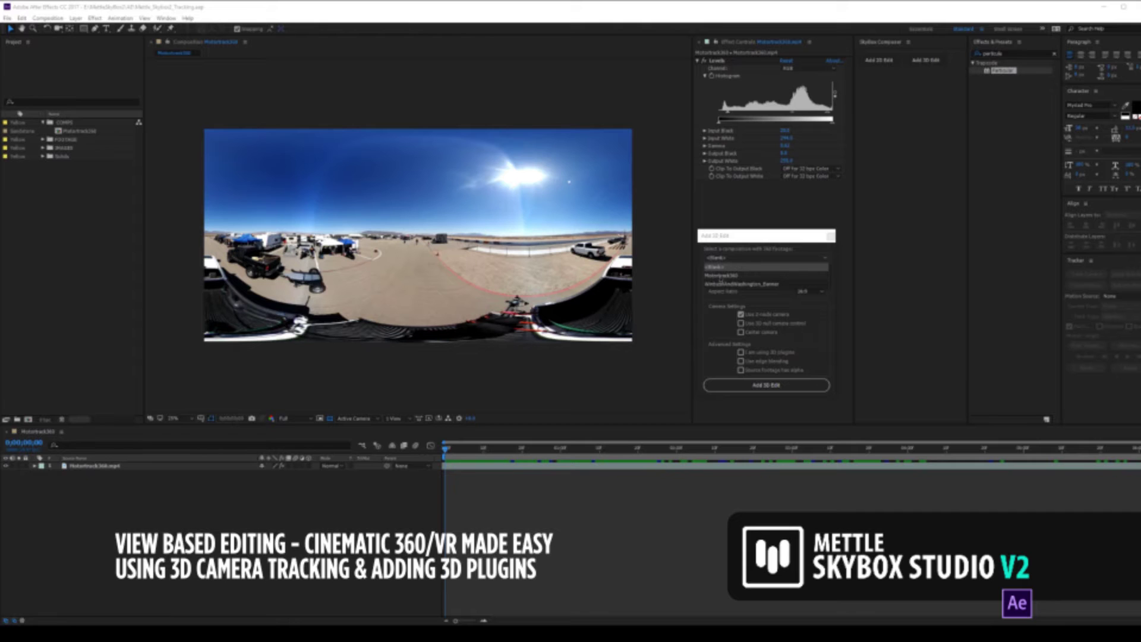
click(725, 276)
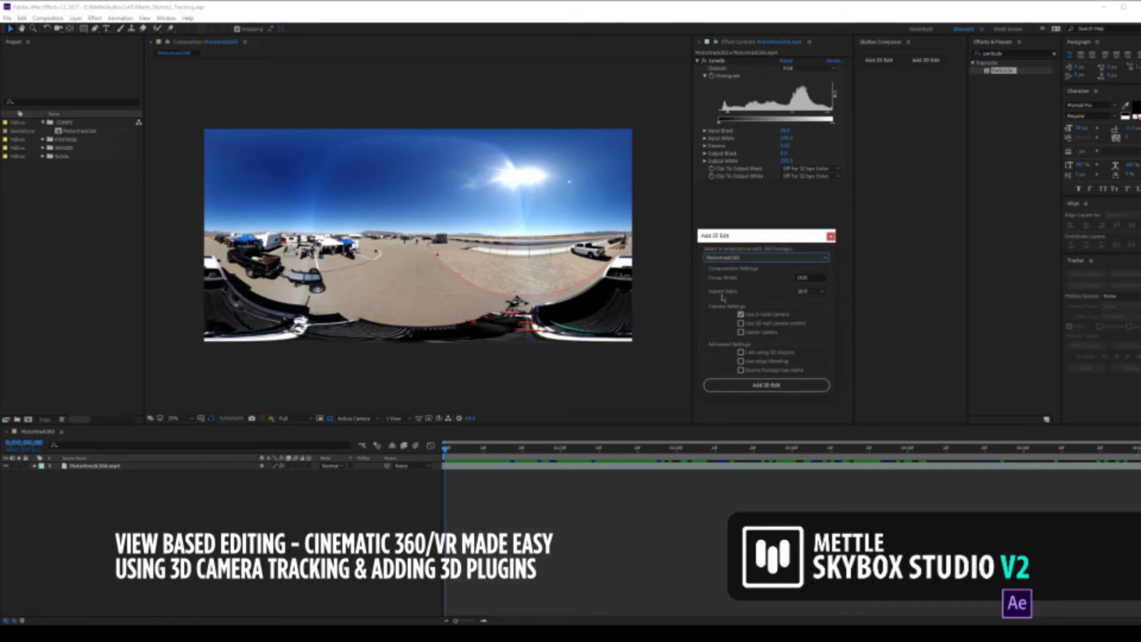
click(741, 332)
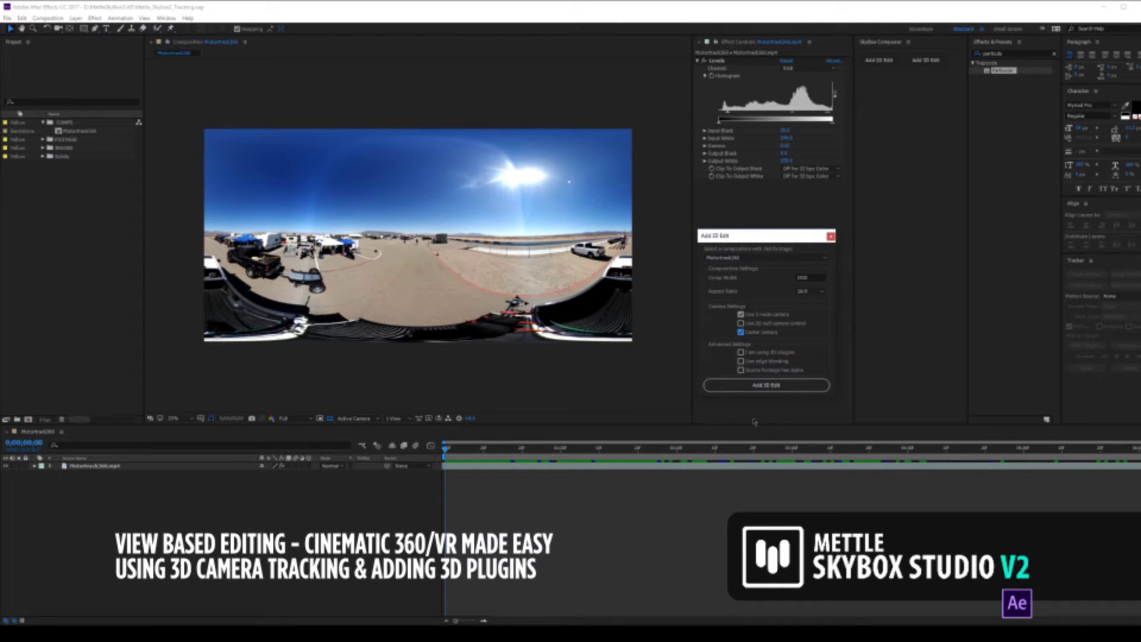
click(741, 352)
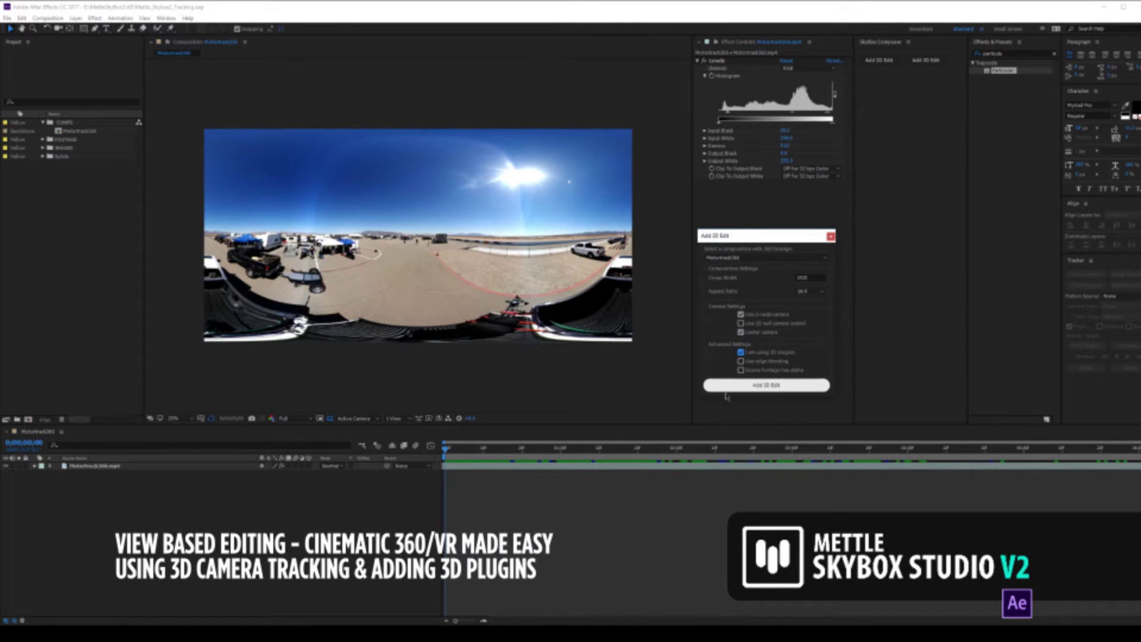
click(768, 385)
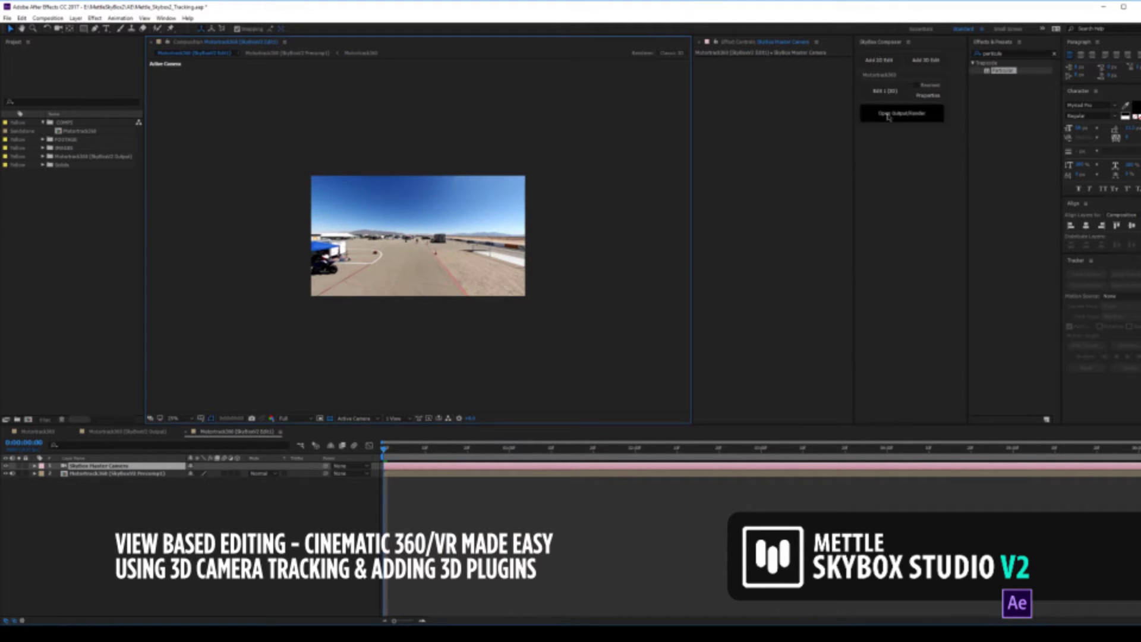
- Switch to the new 3D edit and orbit the view around the 360 scene toward the track
click(890, 94)
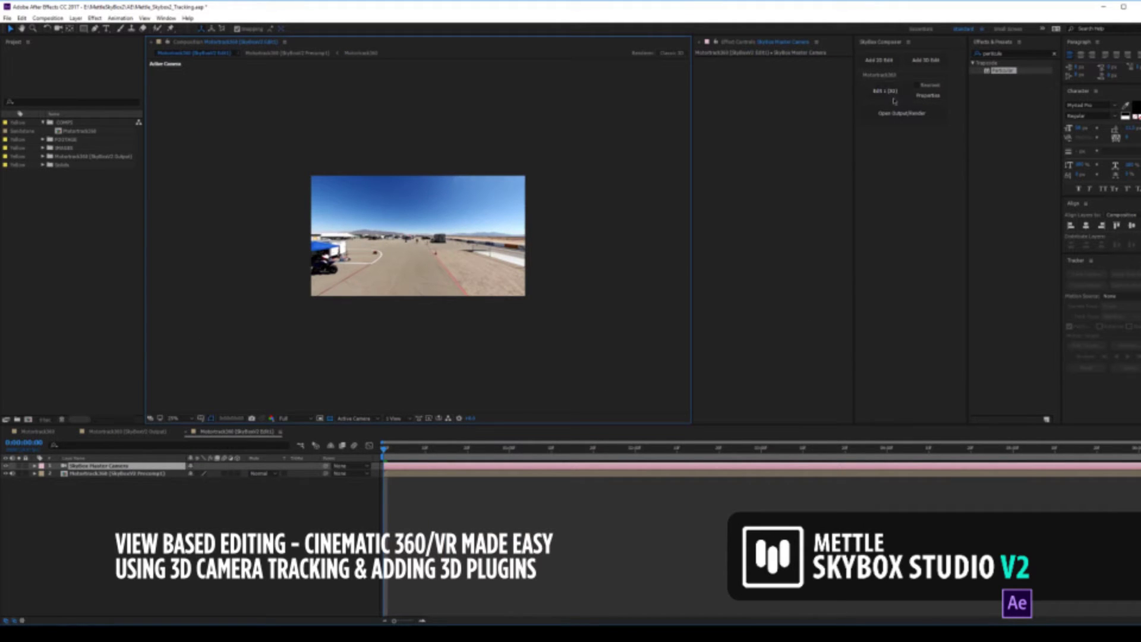
click(58, 28)
drag(417, 237, 461, 243)
drag(385, 254, 373, 257)
- Set the Skybox Master Camera's Orientation values to 0 and collapse the layer
click(166, 467)
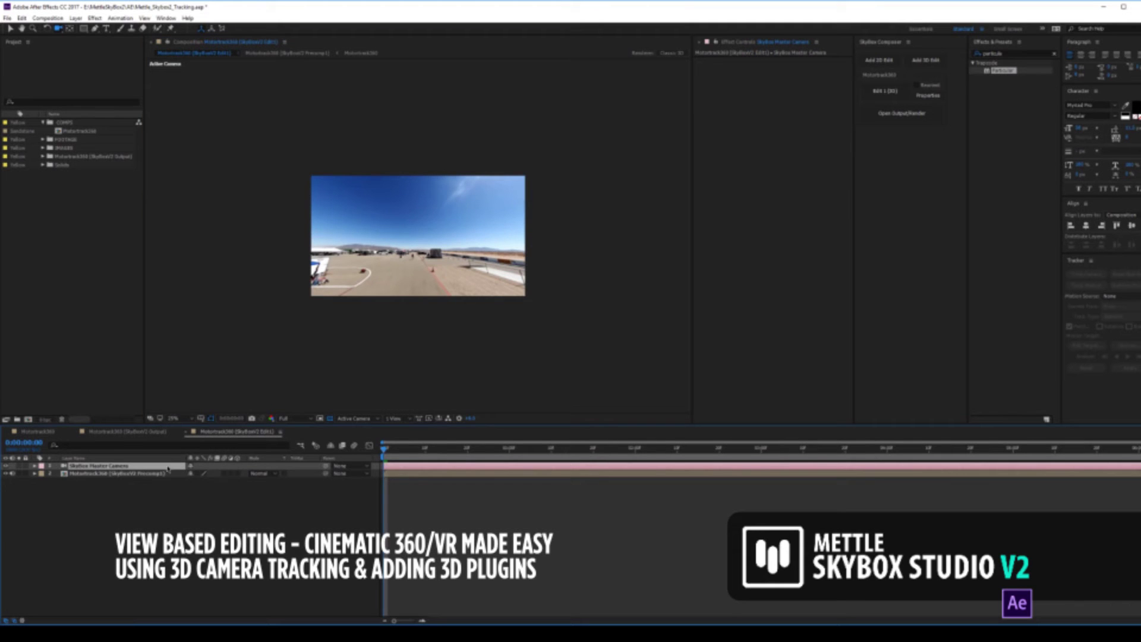
key(r)
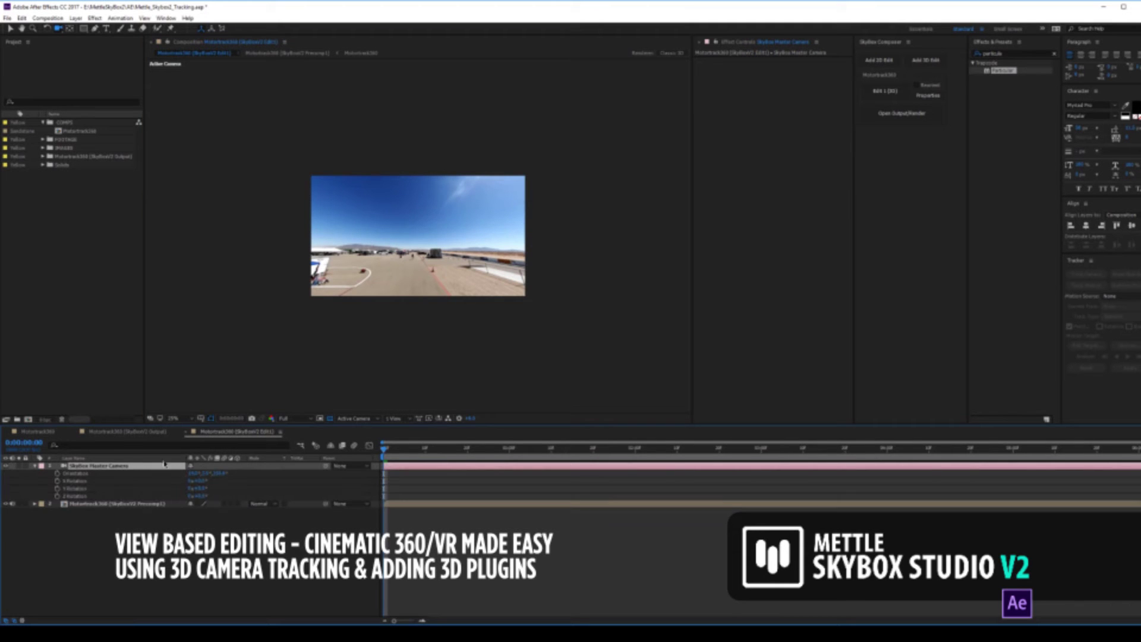
click(198, 473)
text(0)
key(Tab)
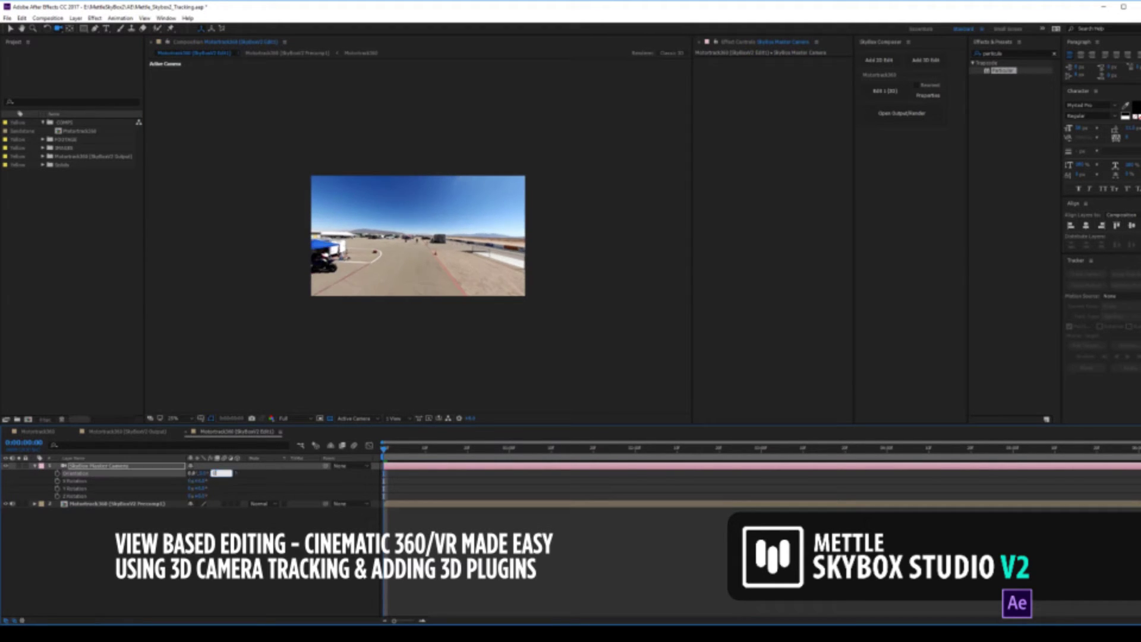
text(0)
key(Return)
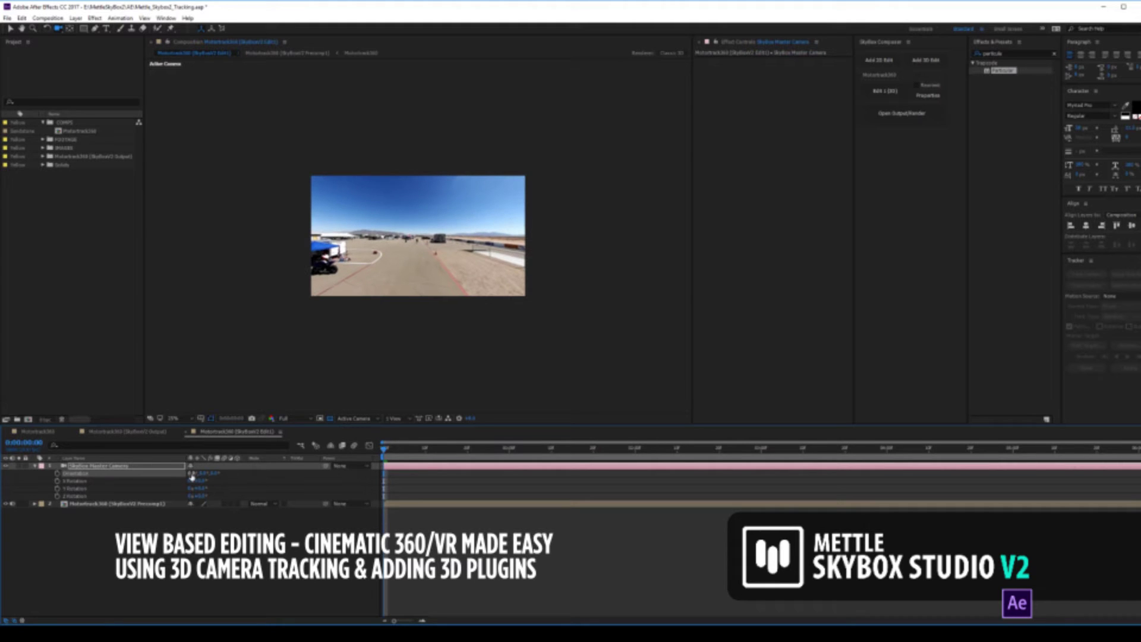
click(34, 466)
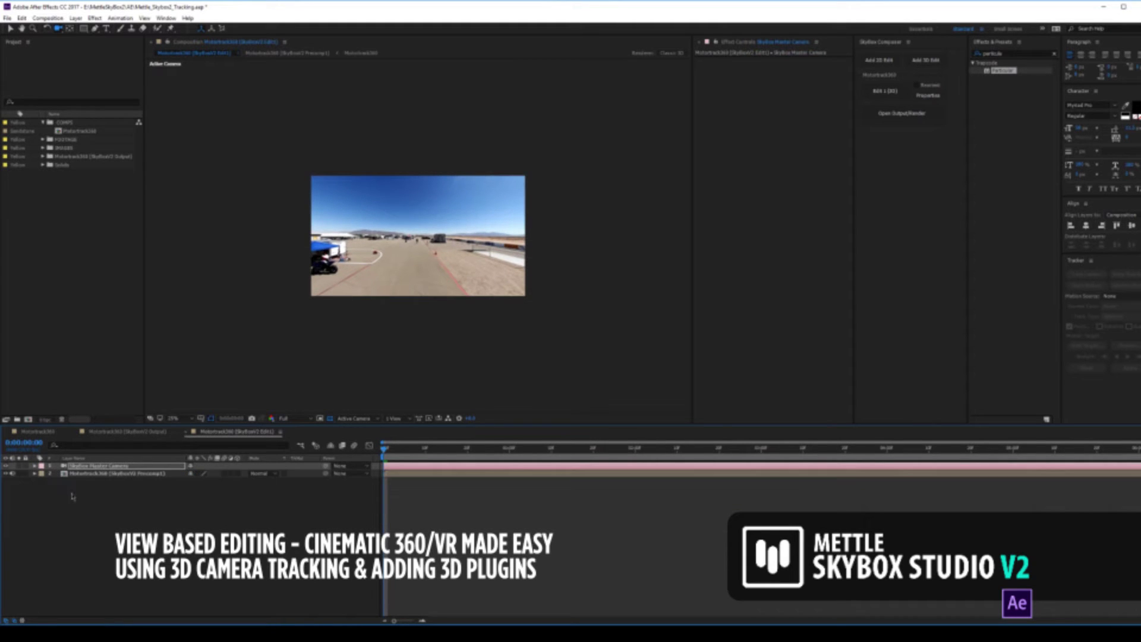
click(929, 96)
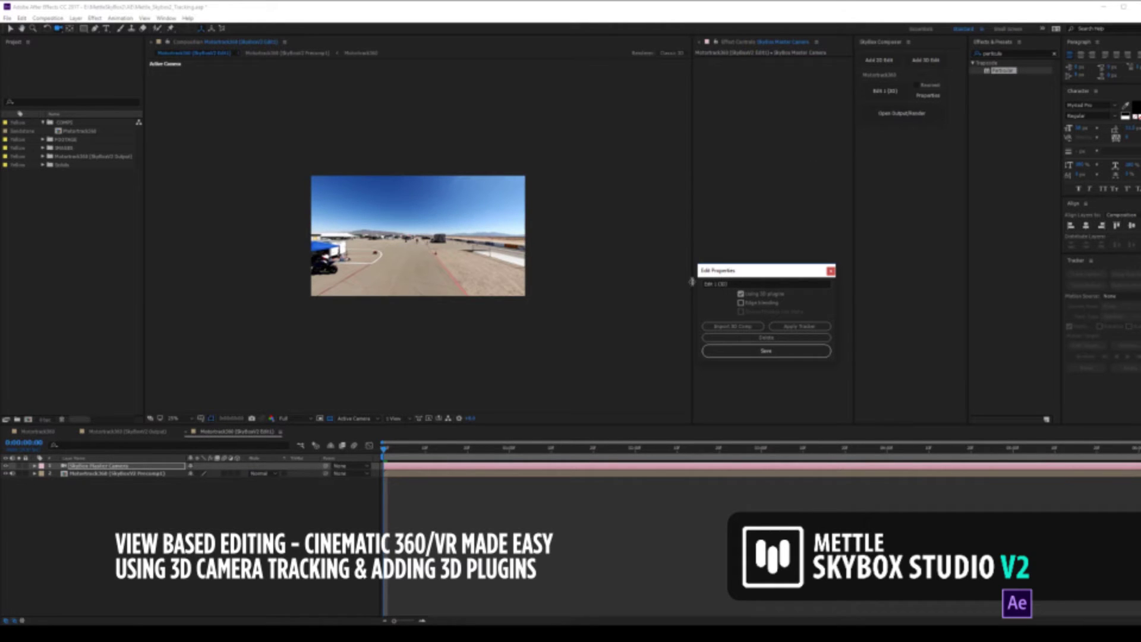
- Replace the edit name 'Edit 1 (3D)' with 'Camera Tracking' and save it
click(734, 285)
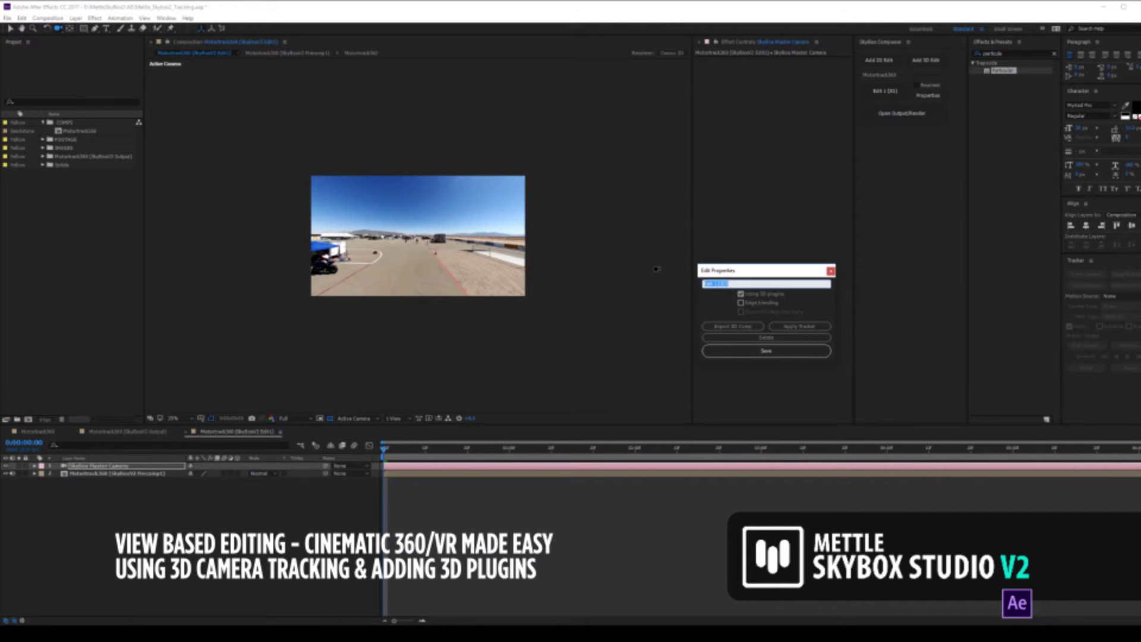
text(O)
click(777, 354)
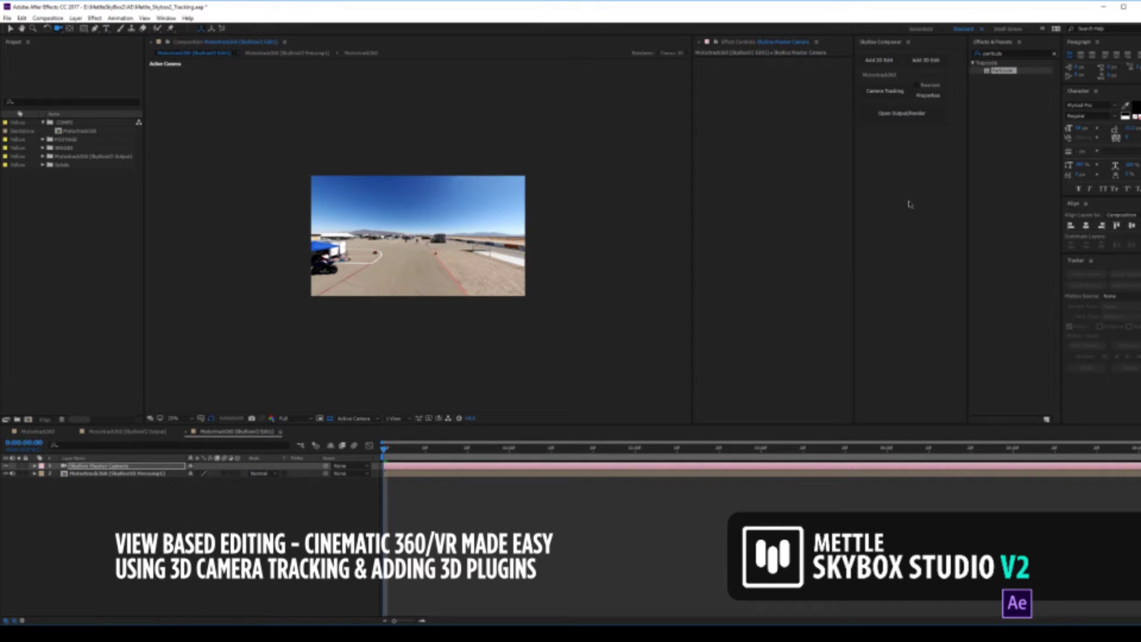
- Check the 360 output comp, return to Camera Tracking, and apply a 3D Camera Tracker
click(900, 118)
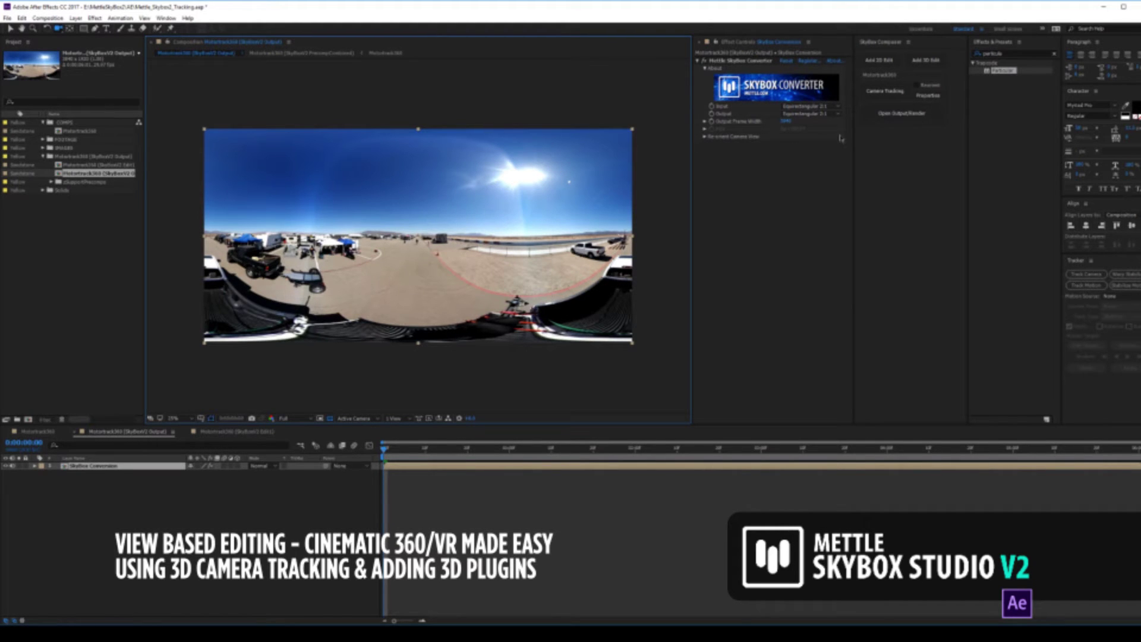
click(891, 94)
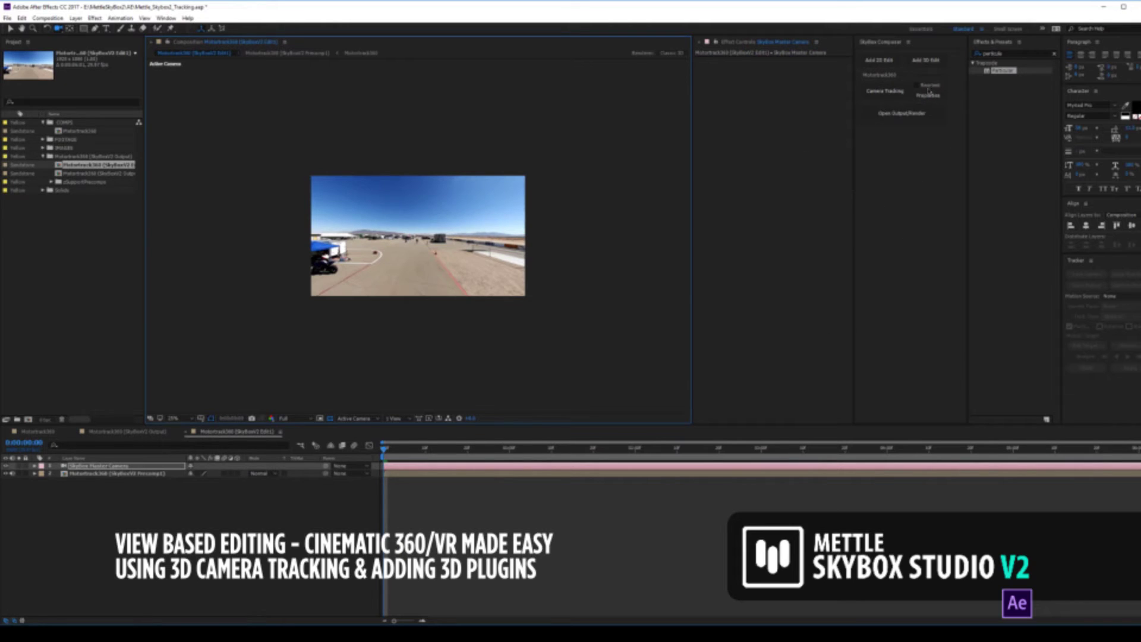
click(928, 94)
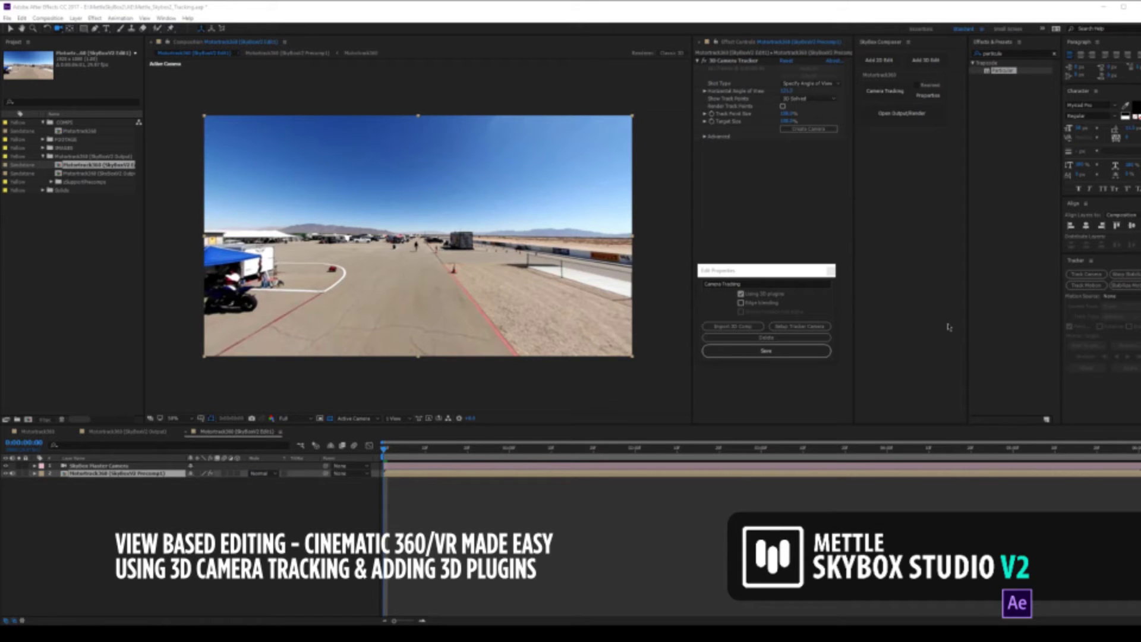
- Select the tracked footage precomp, show its 3D Camera Tracker track points, and create a tracker camera
click(791, 353)
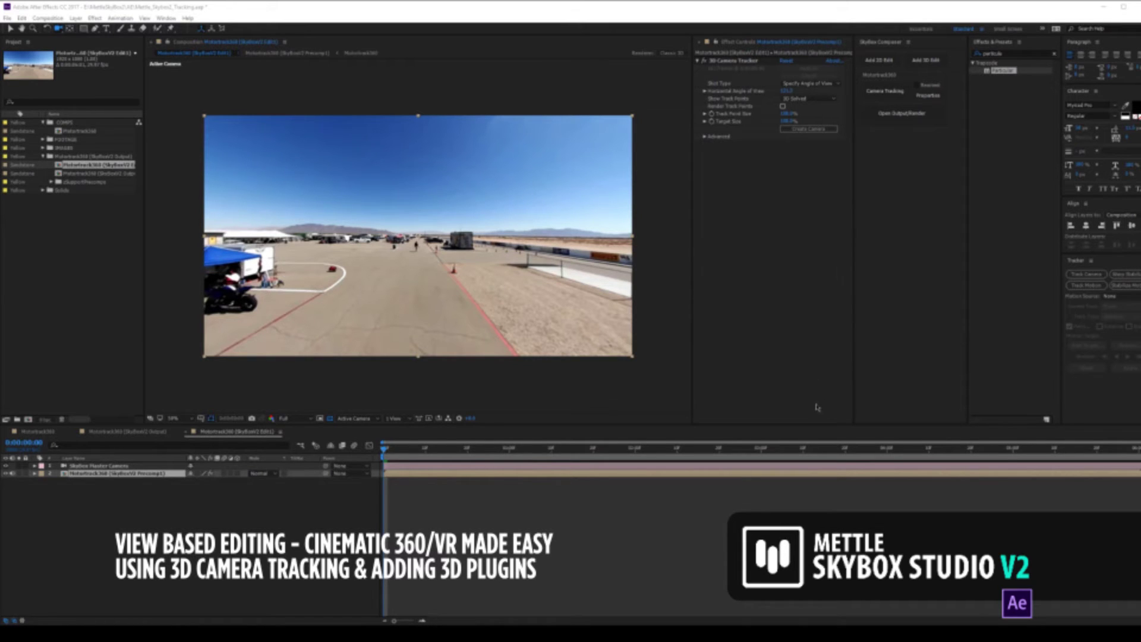
click(101, 467)
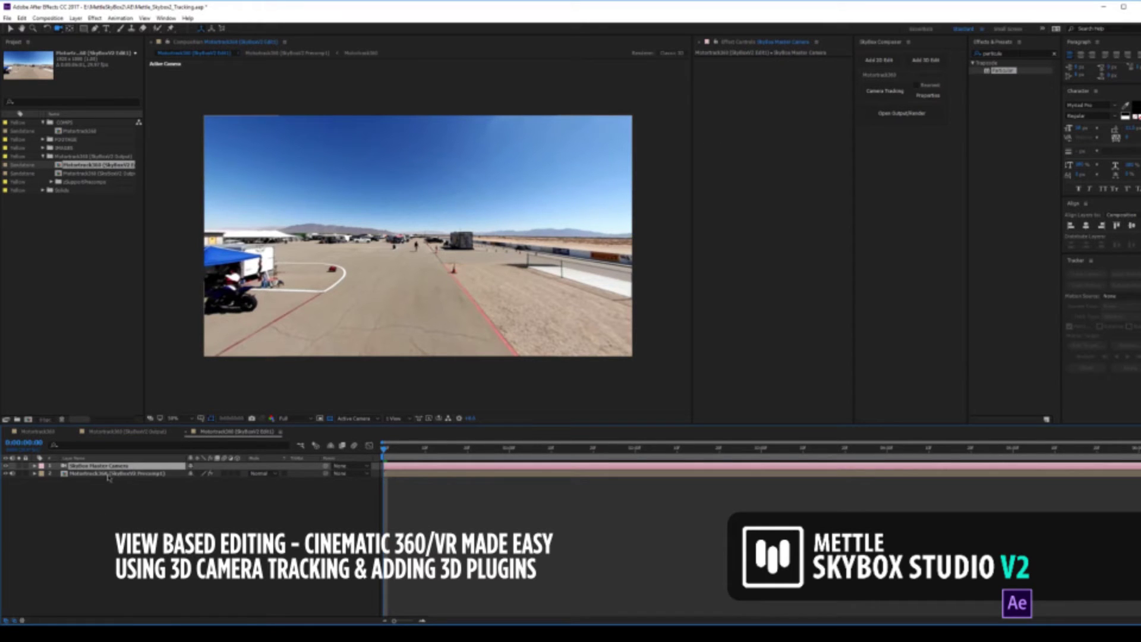
click(107, 474)
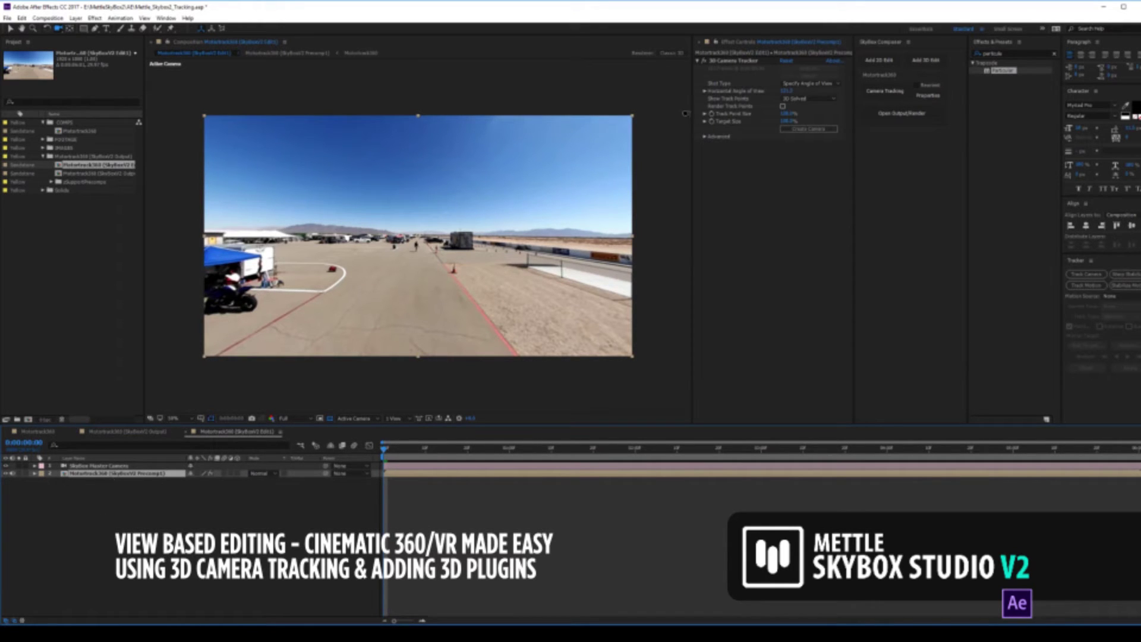
click(731, 60)
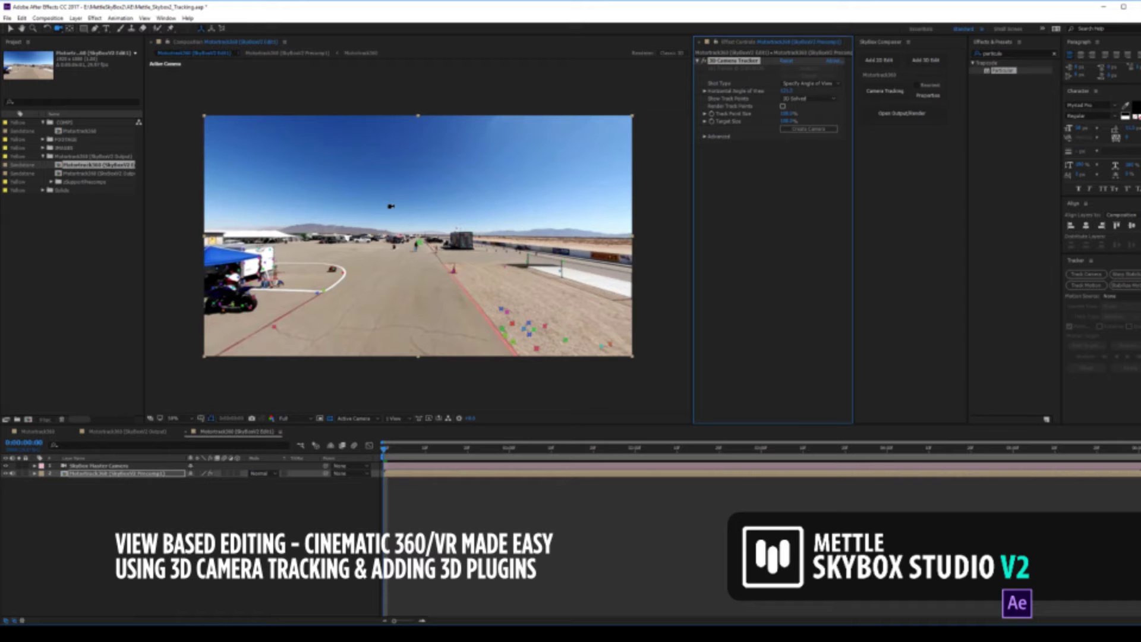
click(809, 129)
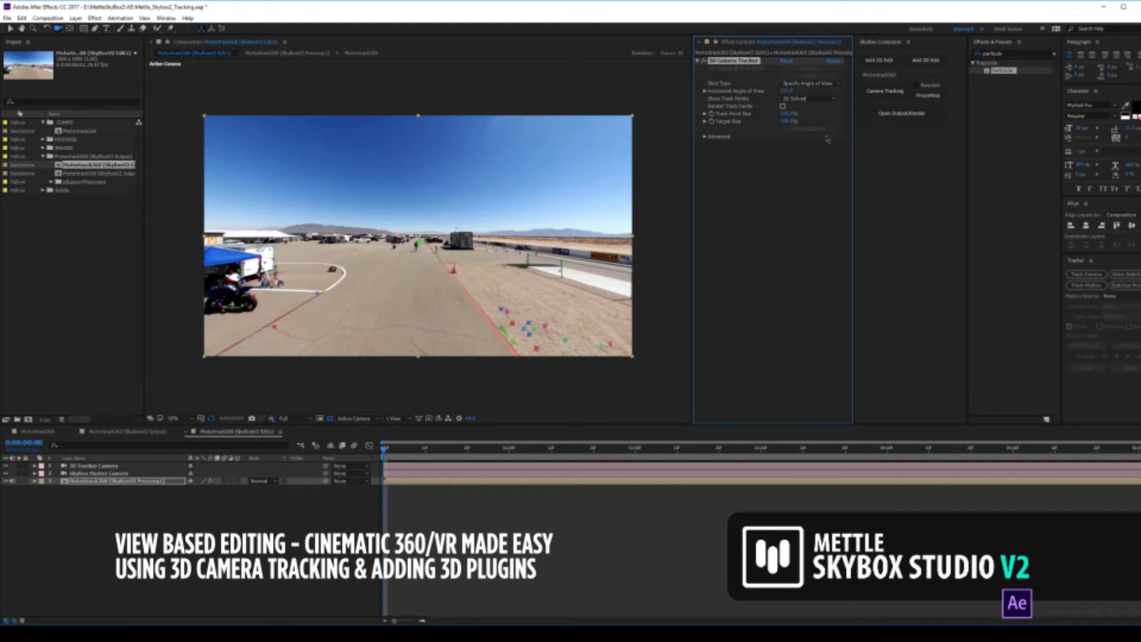
- Parent the Skybox Master Camera to the tracker camera and create Track Null 1 at a ground track point
click(927, 95)
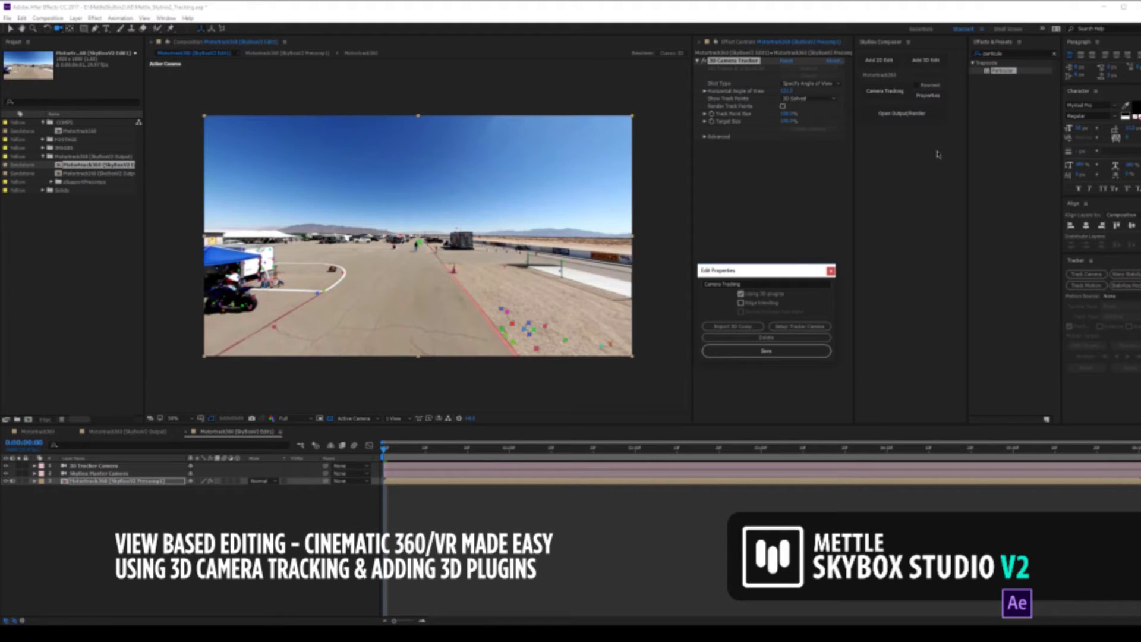
click(801, 327)
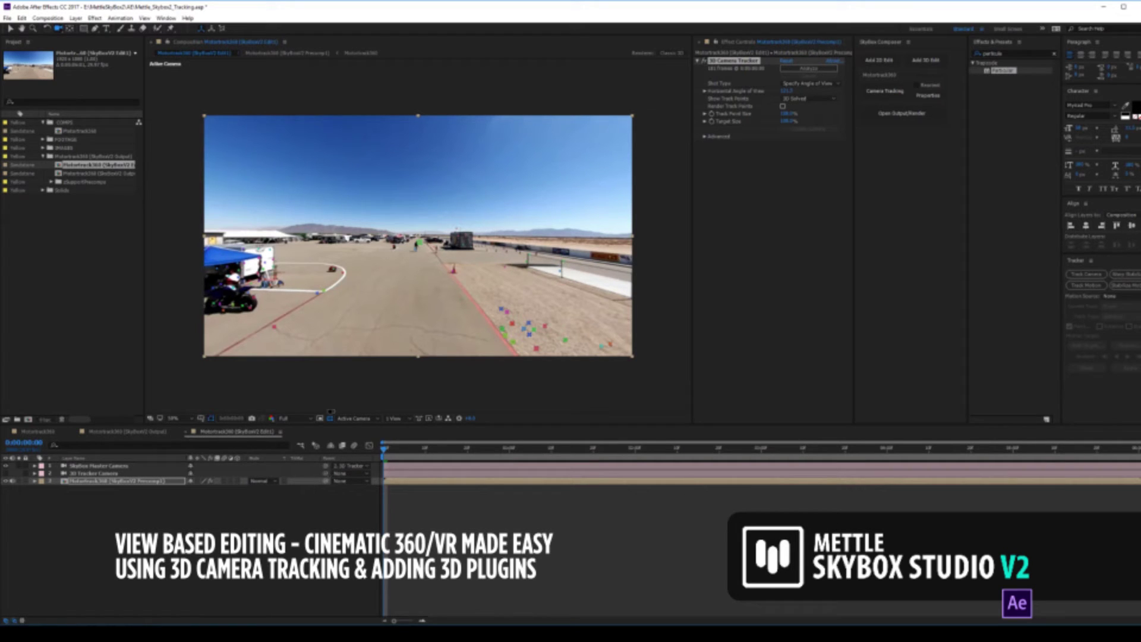
click(10, 27)
right_click(562, 275)
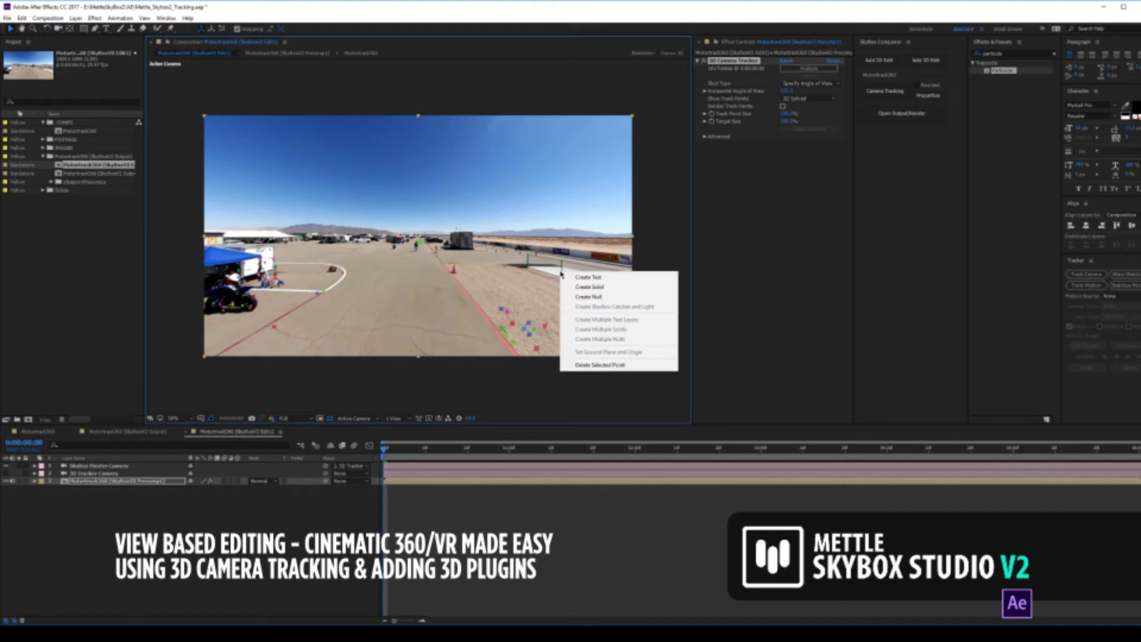
click(592, 298)
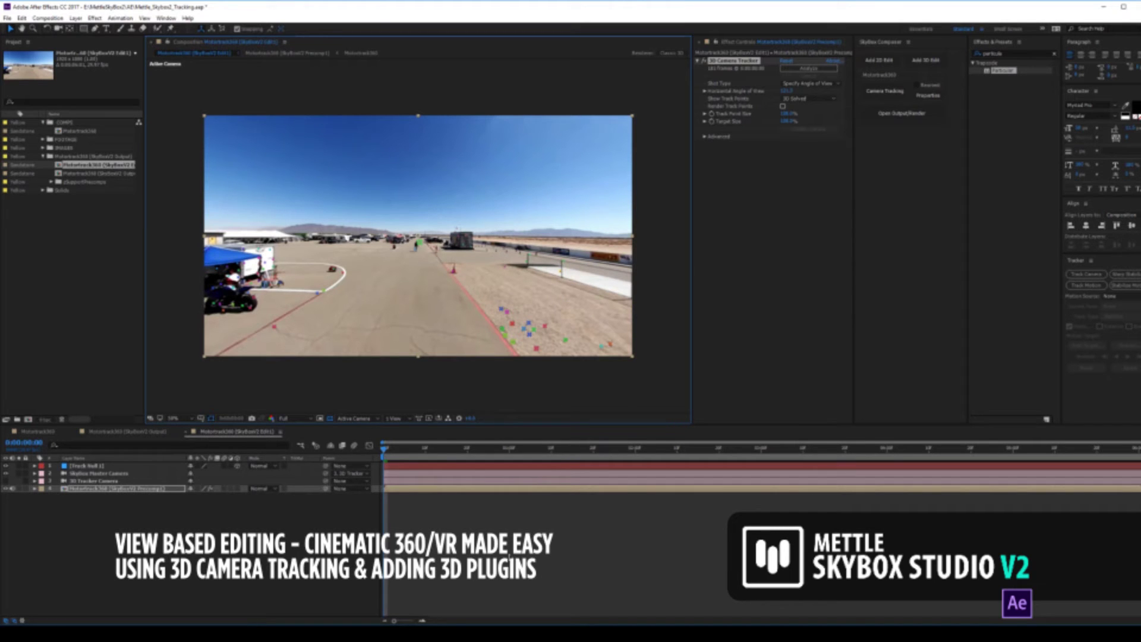
- Add the Mettle.ai logo from the IMAGES folder to the top of the comp as a 3D layer
click(42, 148)
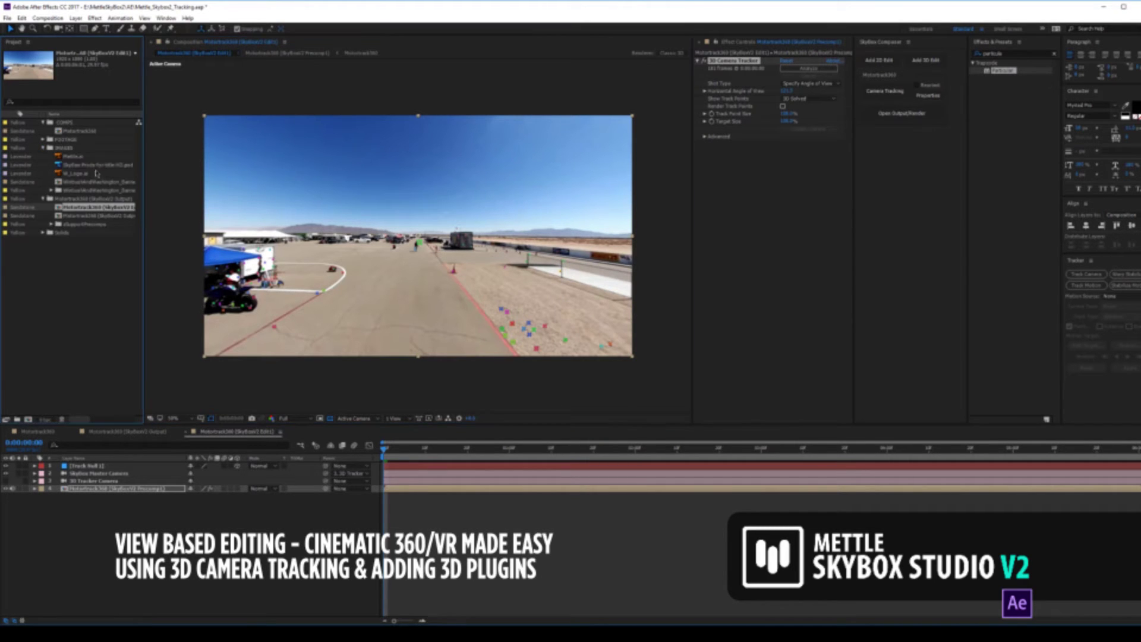
drag(73, 156, 132, 468)
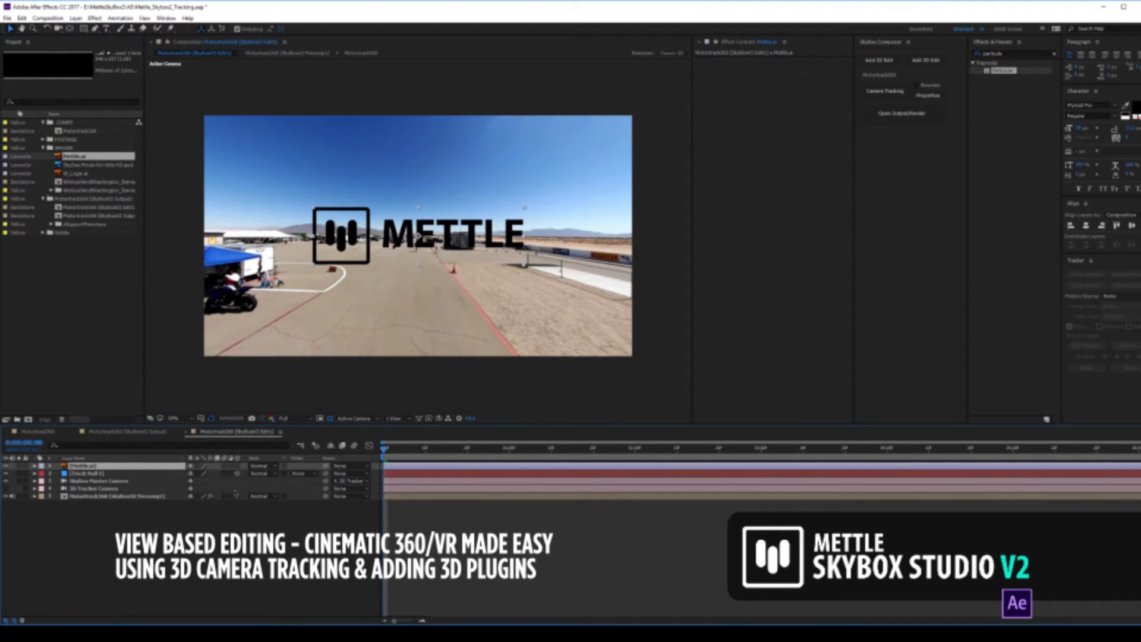
click(238, 467)
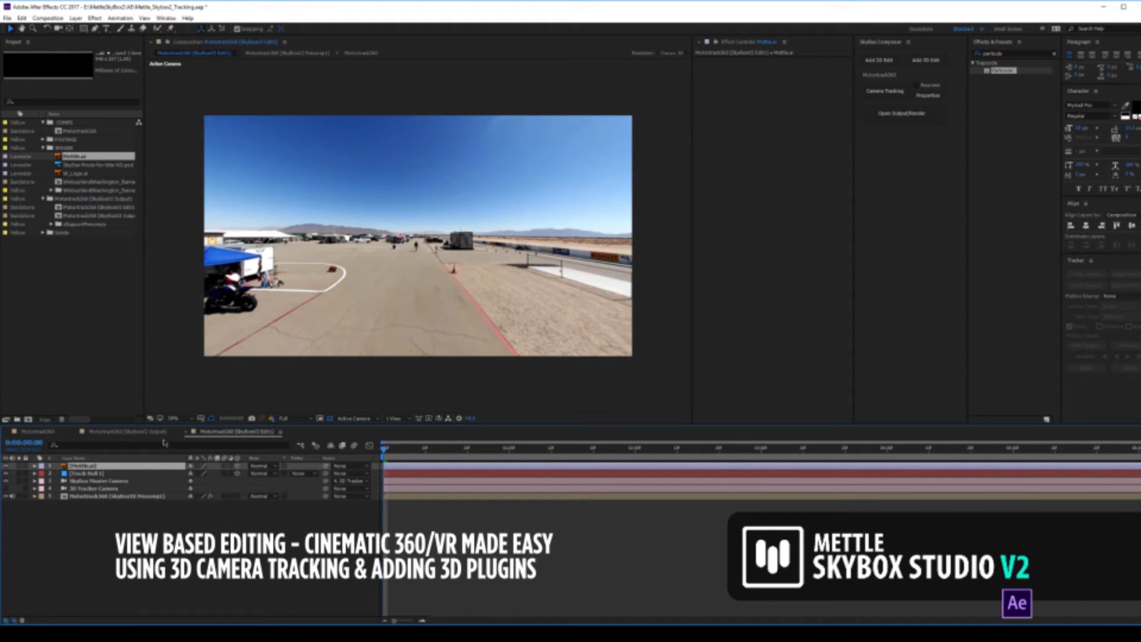
- Copy Track Null 1's Position and paste it onto the Mettle.ai logo layer
click(122, 474)
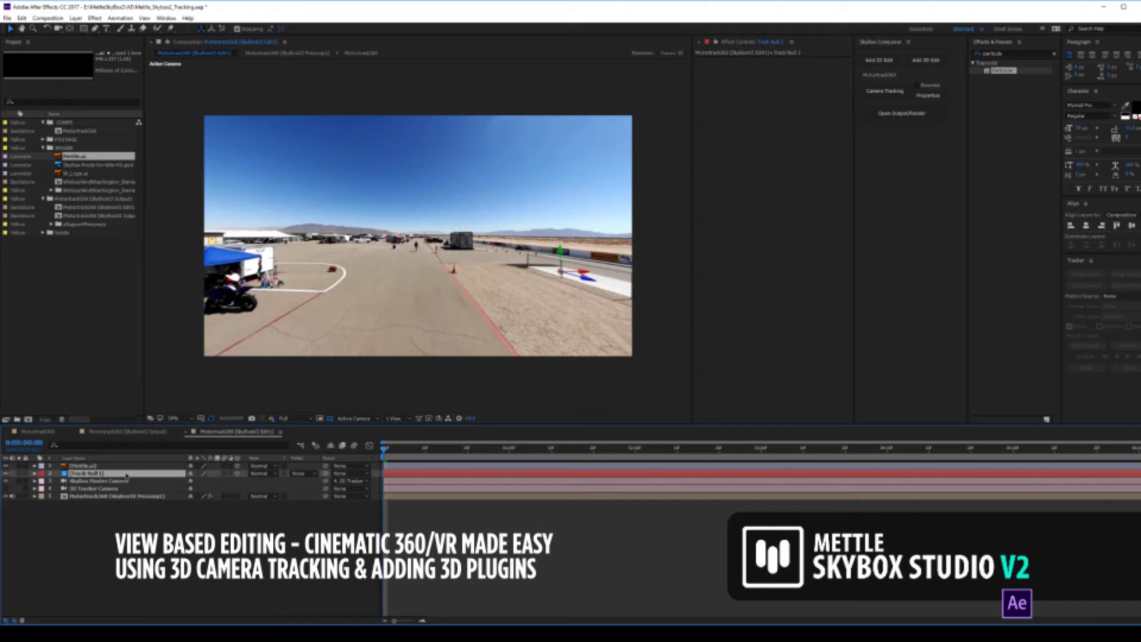
key(p)
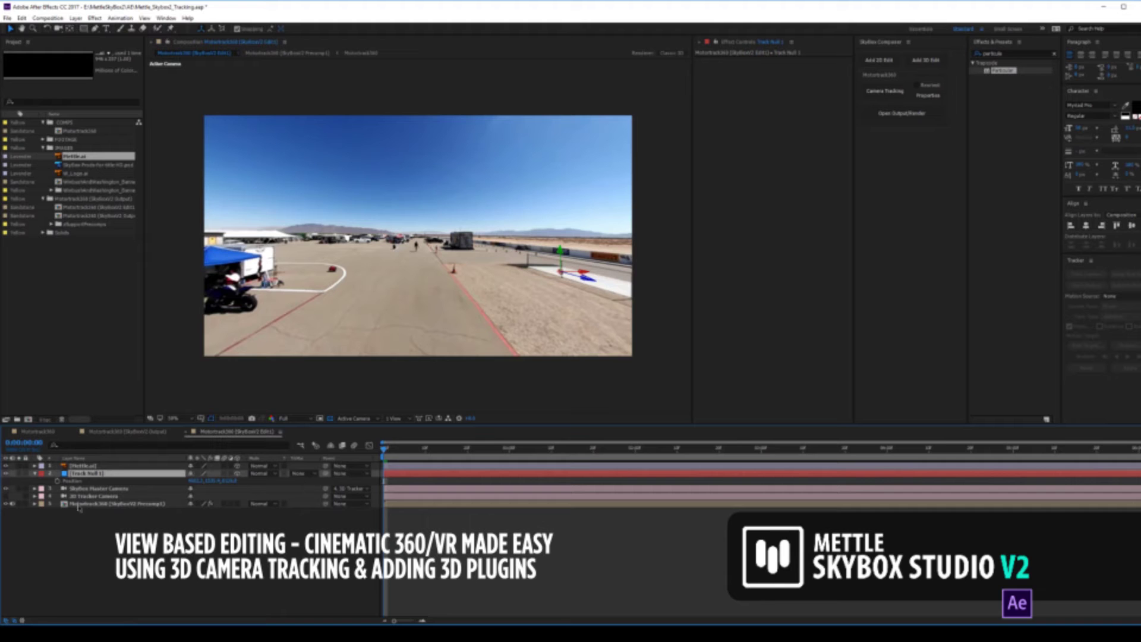
click(84, 481)
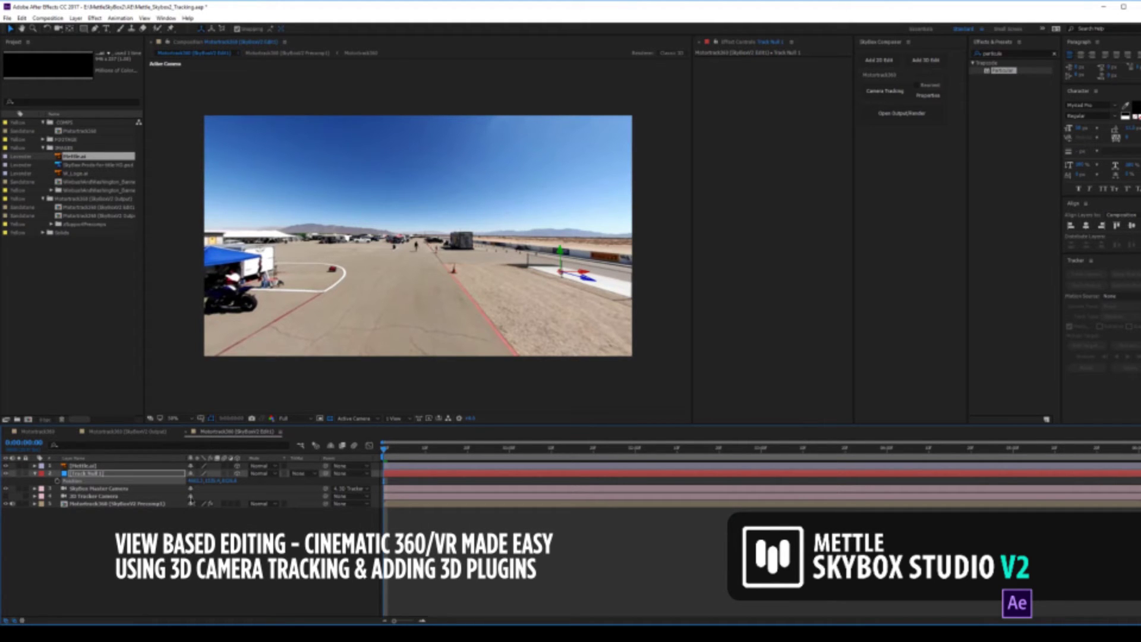
click(97, 467)
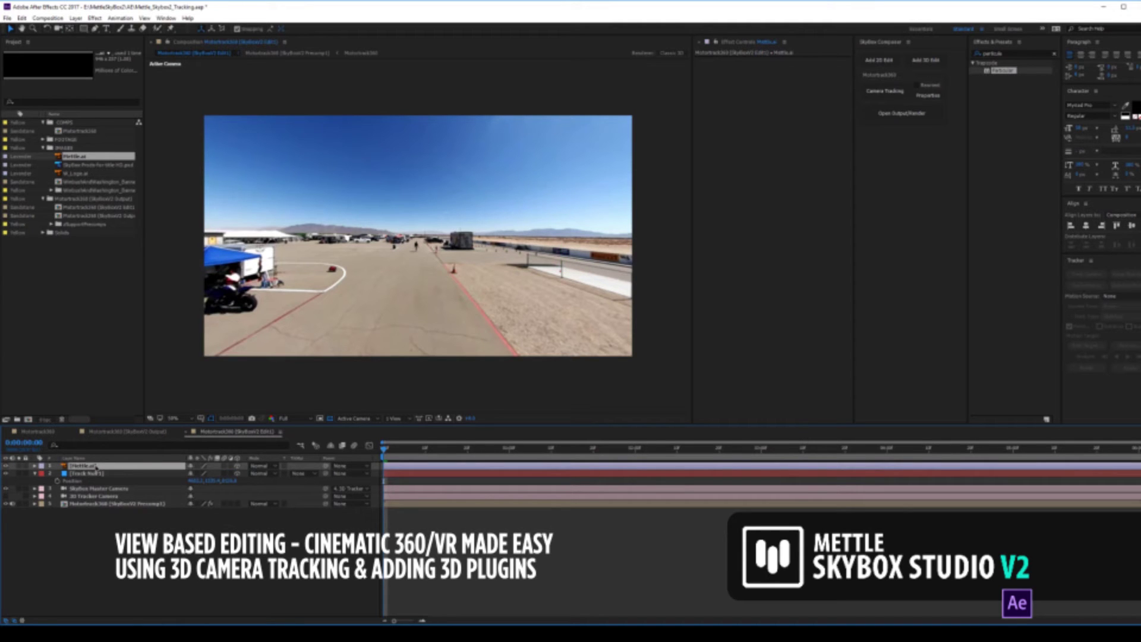
key(p)
click(72, 474)
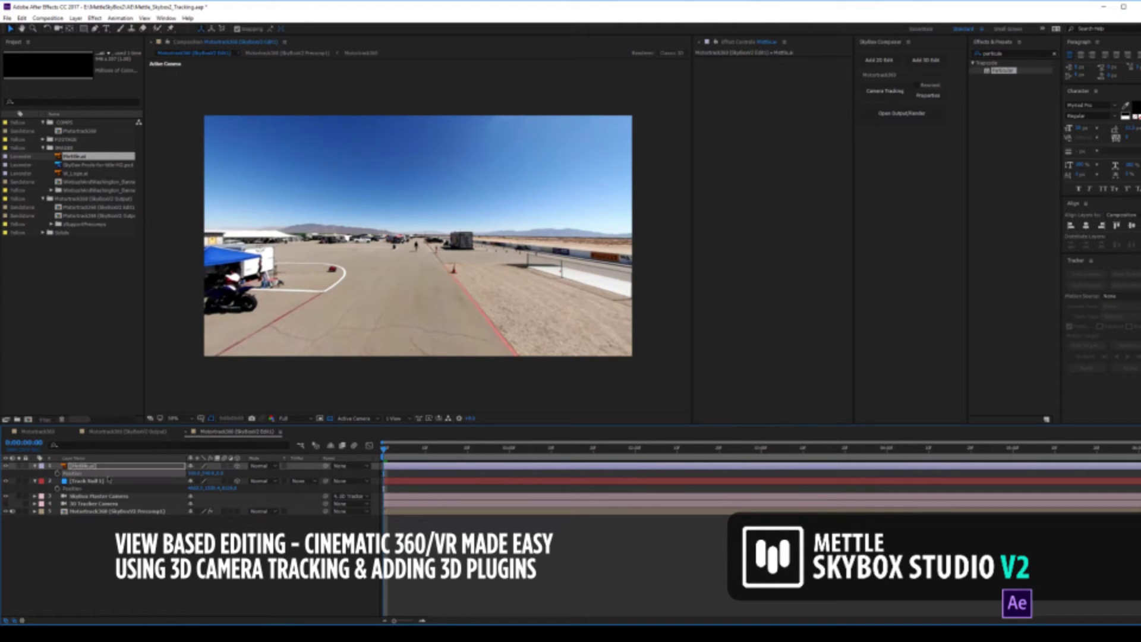
key(ctrl+v)
key(F2)
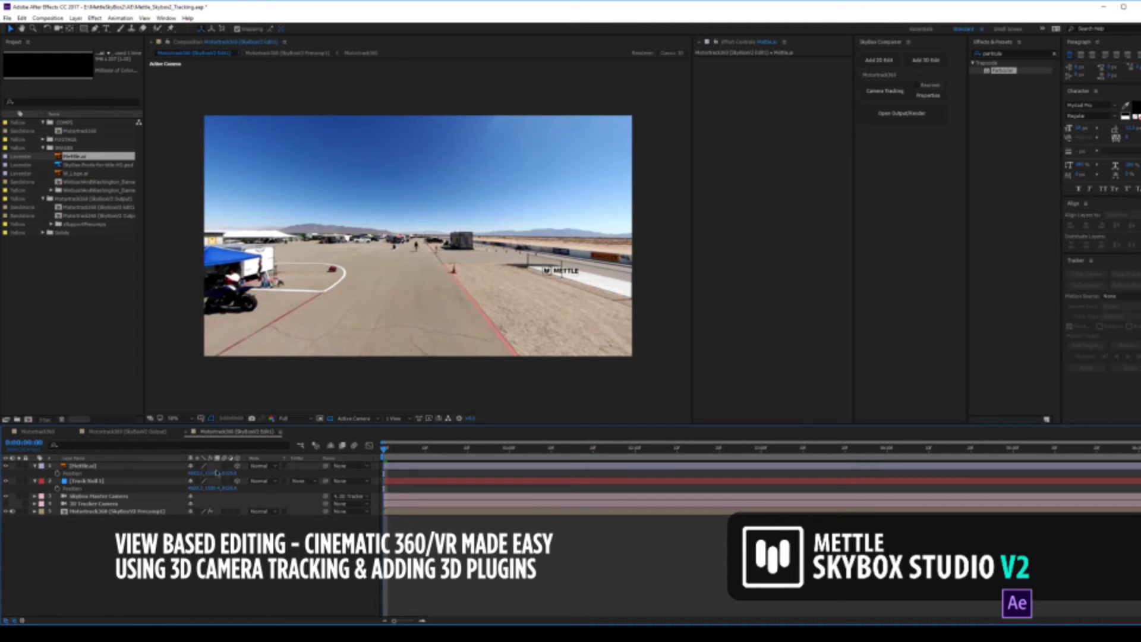
- Set the Mettle.ai logo layer's Y Rotation to 90°
click(163, 469)
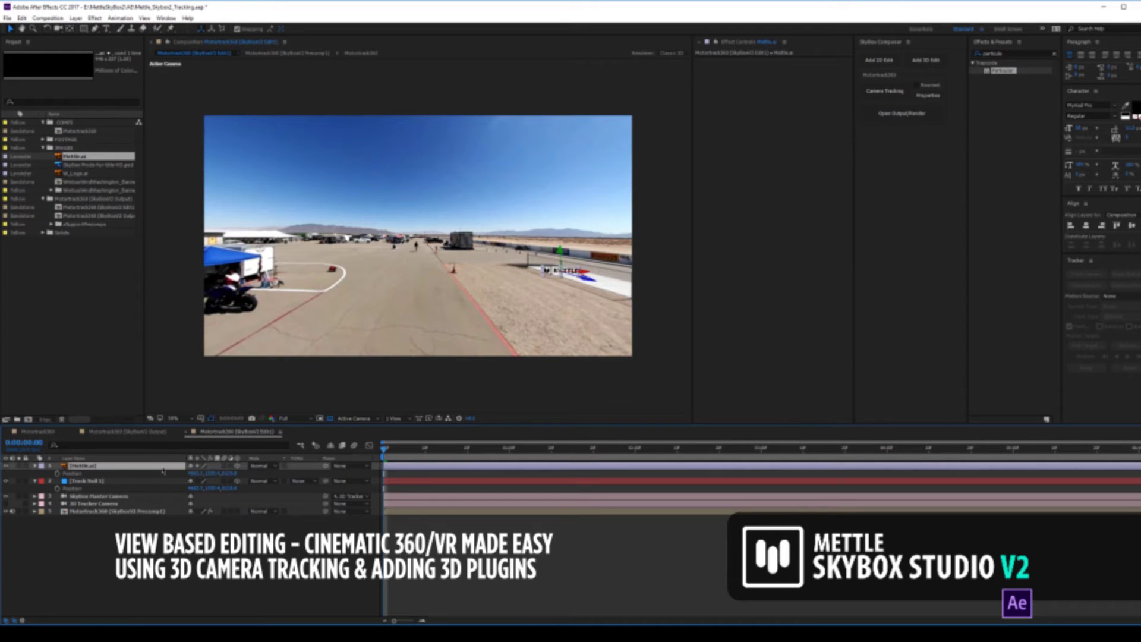
key(r)
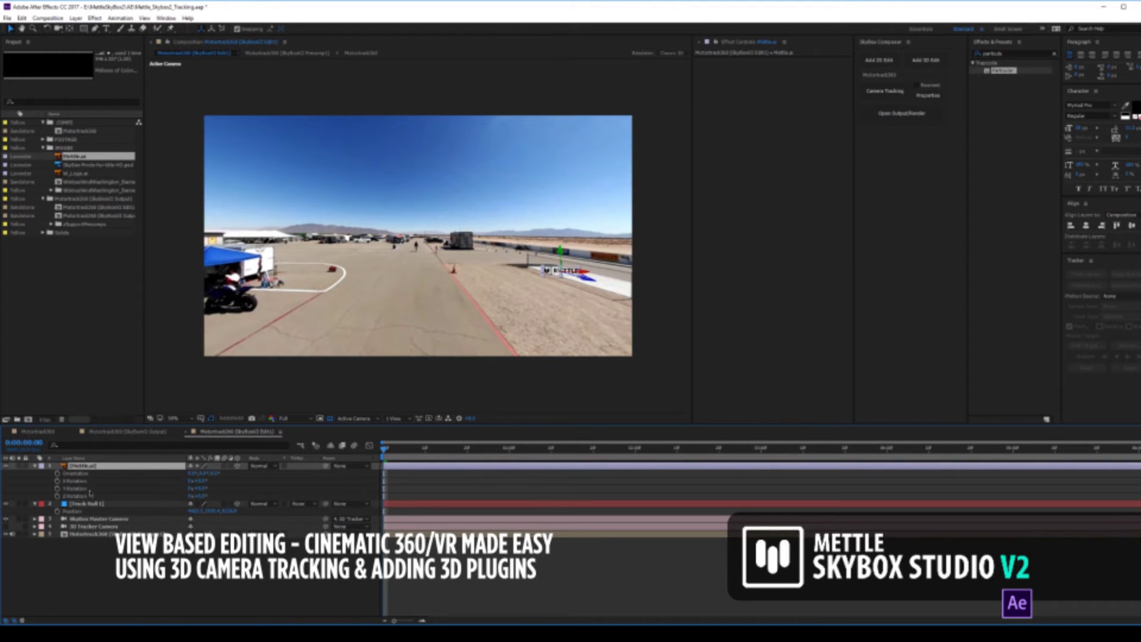
drag(198, 488, 226, 487)
click(205, 489)
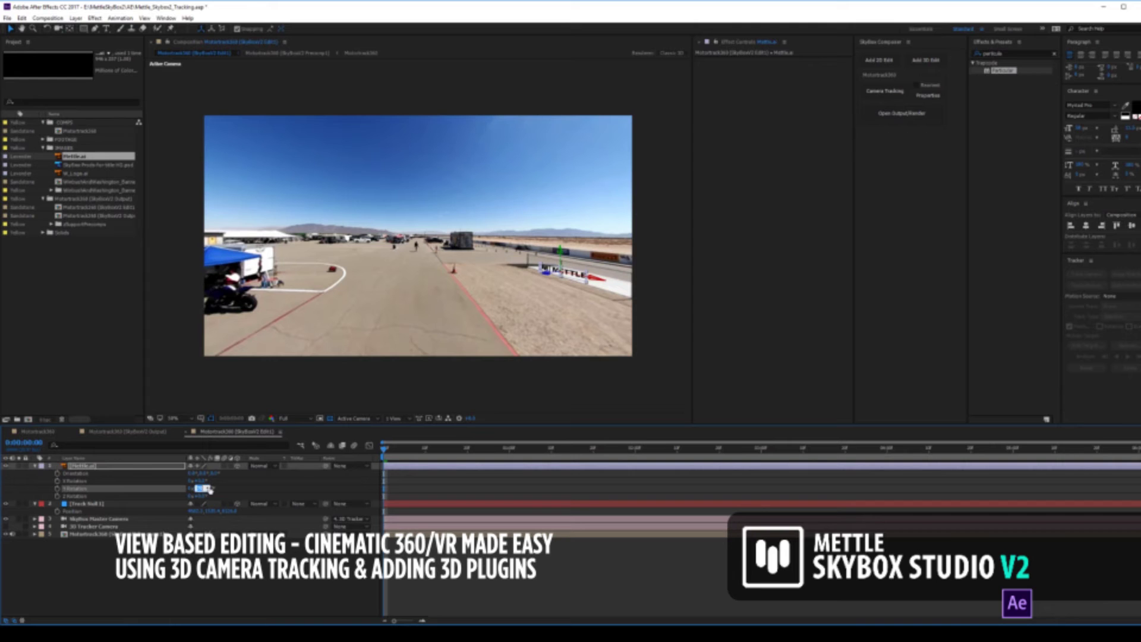
text(90)
key(Return)
- Scale up the METTLE logo and raise it above the track beside the barrier
click(134, 588)
click(123, 467)
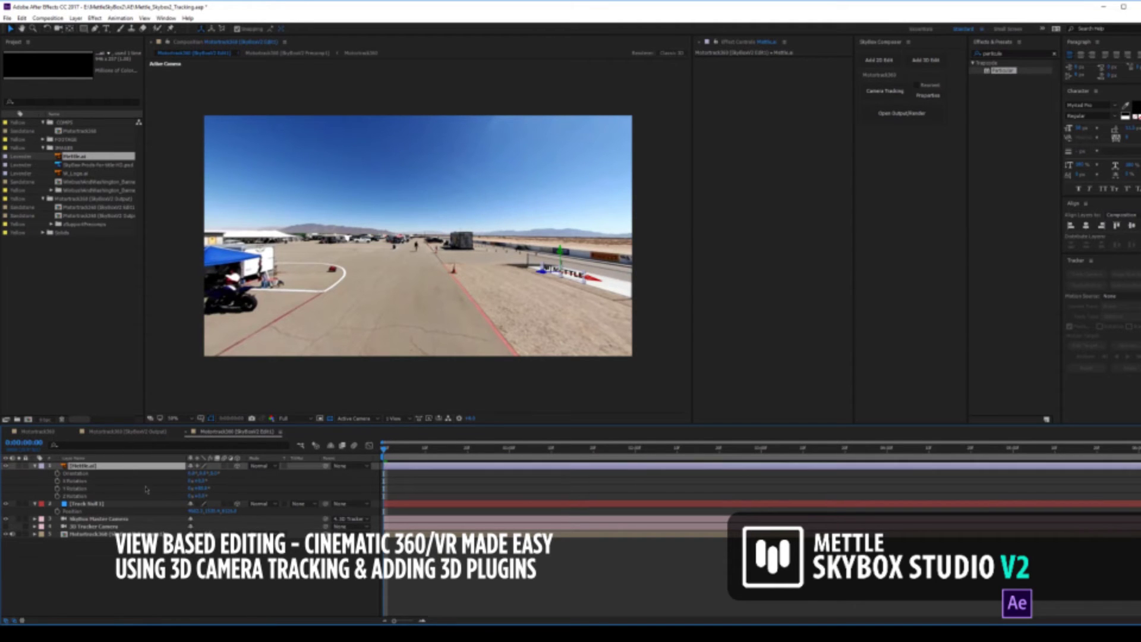
key(s)
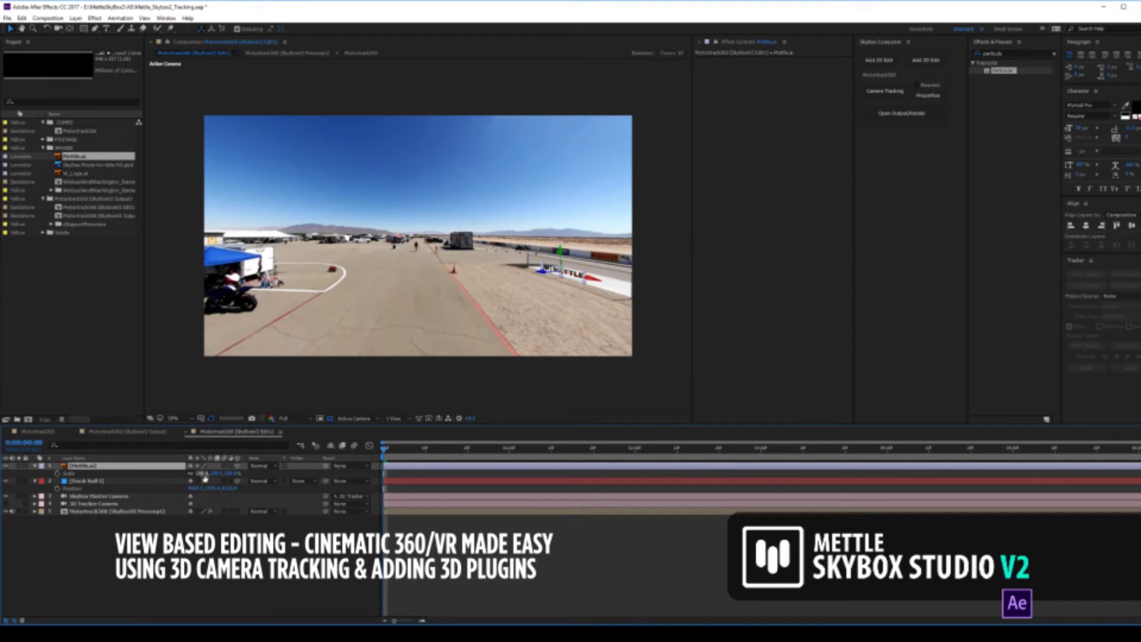
drag(201, 474, 283, 469)
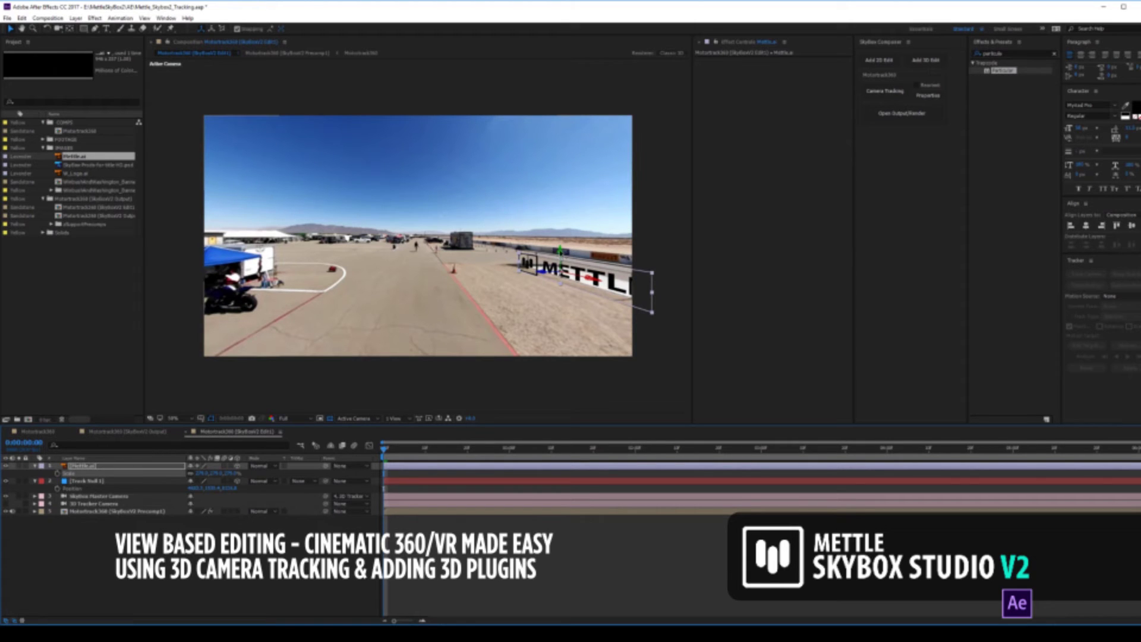
drag(560, 256, 574, 123)
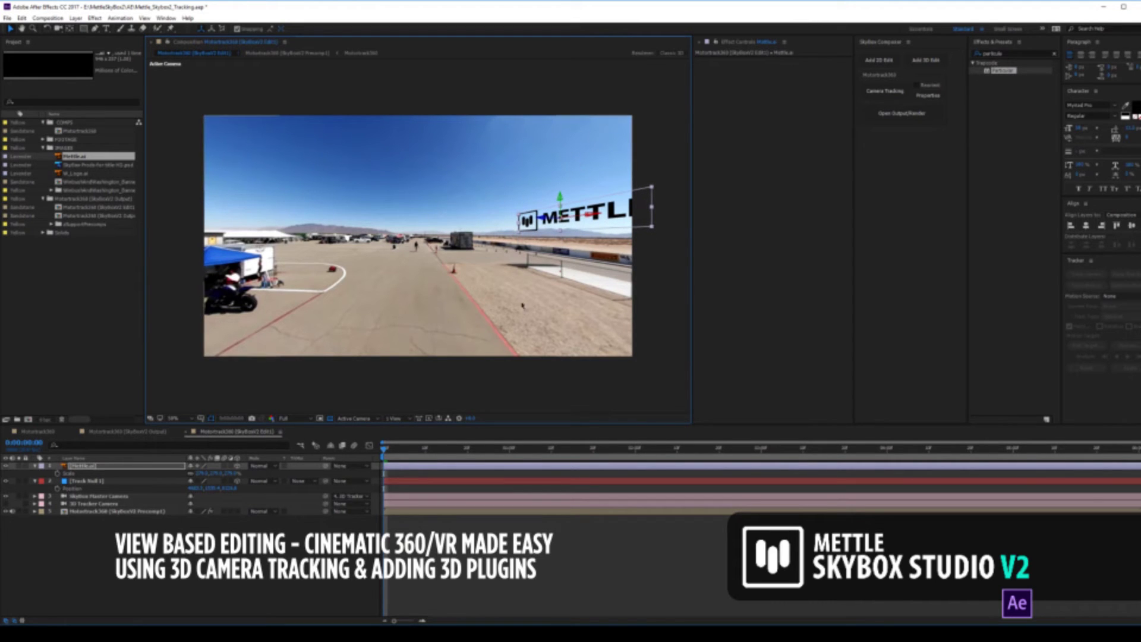
click(176, 587)
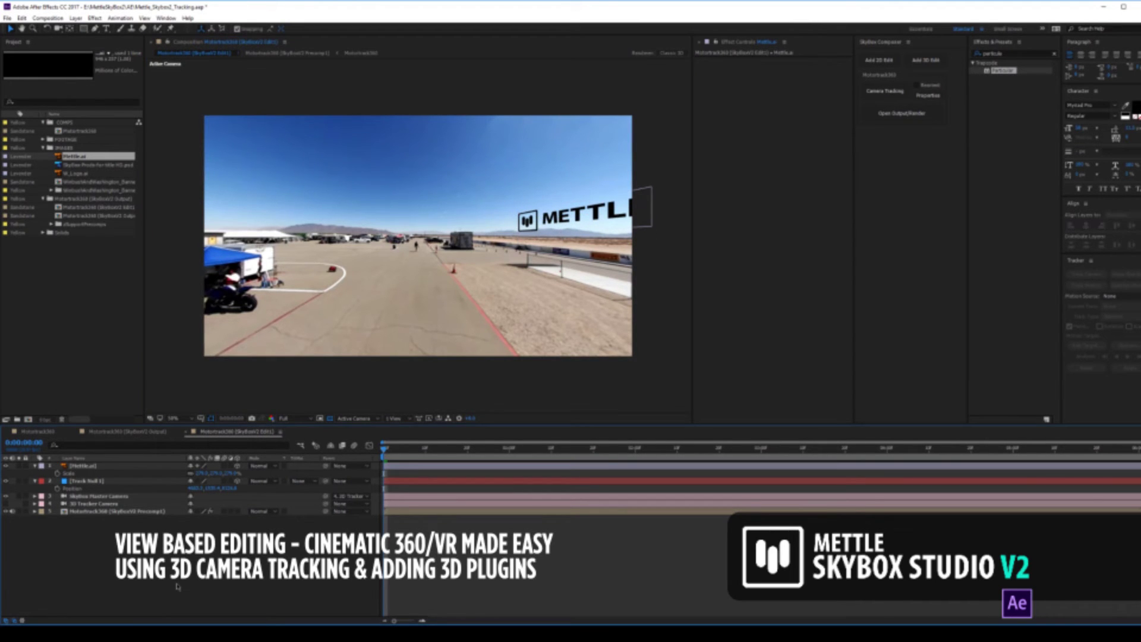
- Preview the composition, then orbit the 360 view to look down the track
key(space)
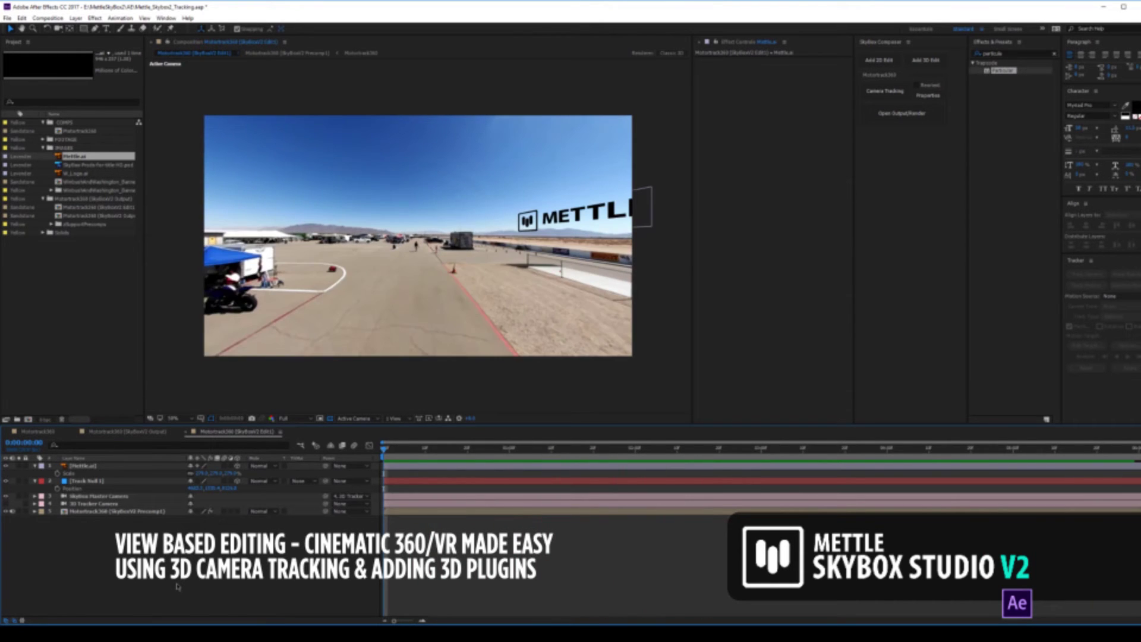
click(59, 28)
drag(571, 250, 498, 254)
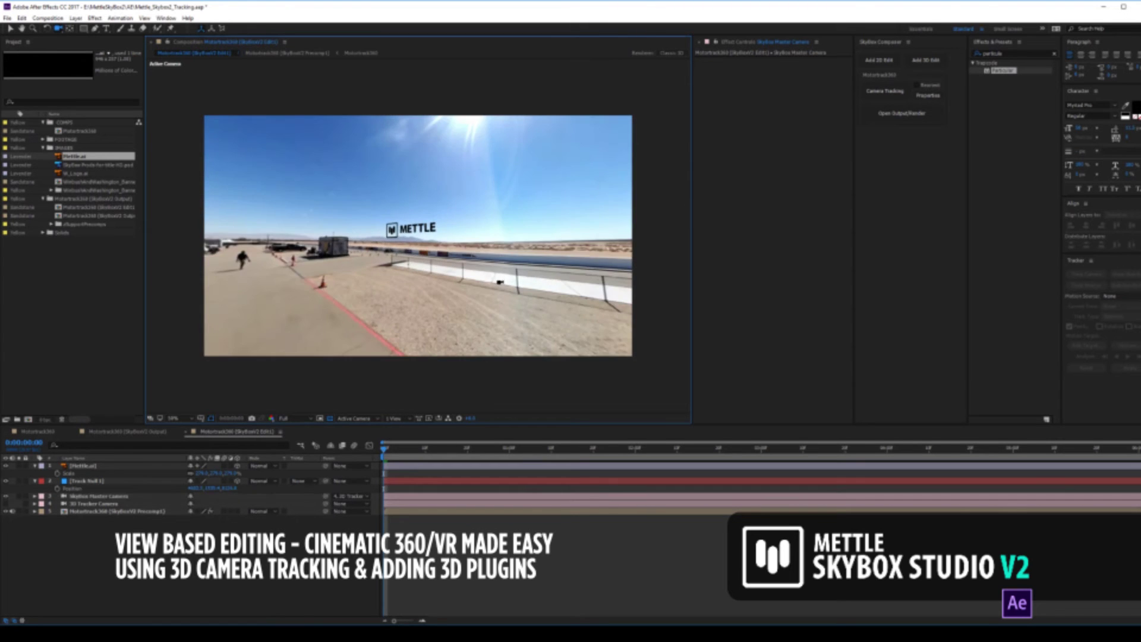
- Set the Skybox Master Camera's Orientation to 20, shifting the METTLE logo right
click(112, 498)
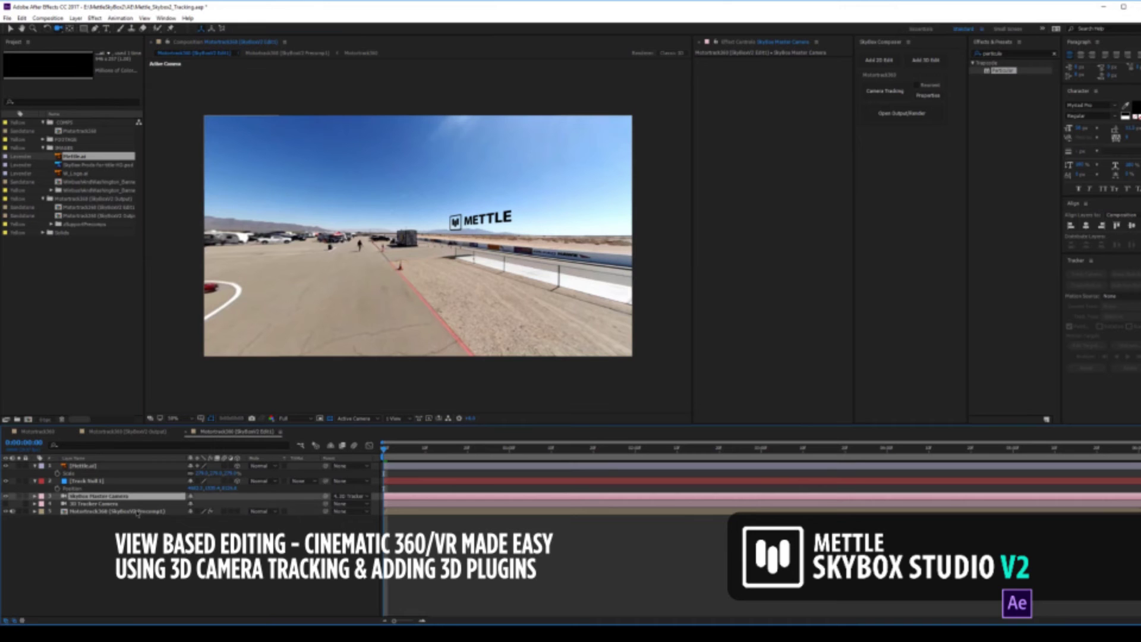
key(r)
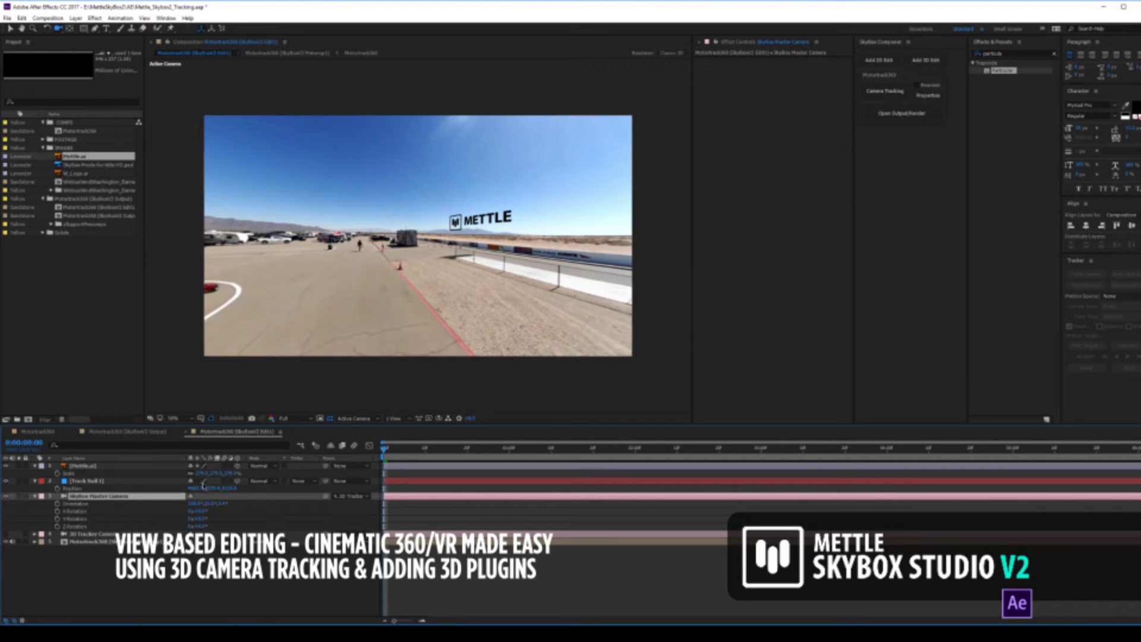
click(196, 504)
text(20)
key(Return)
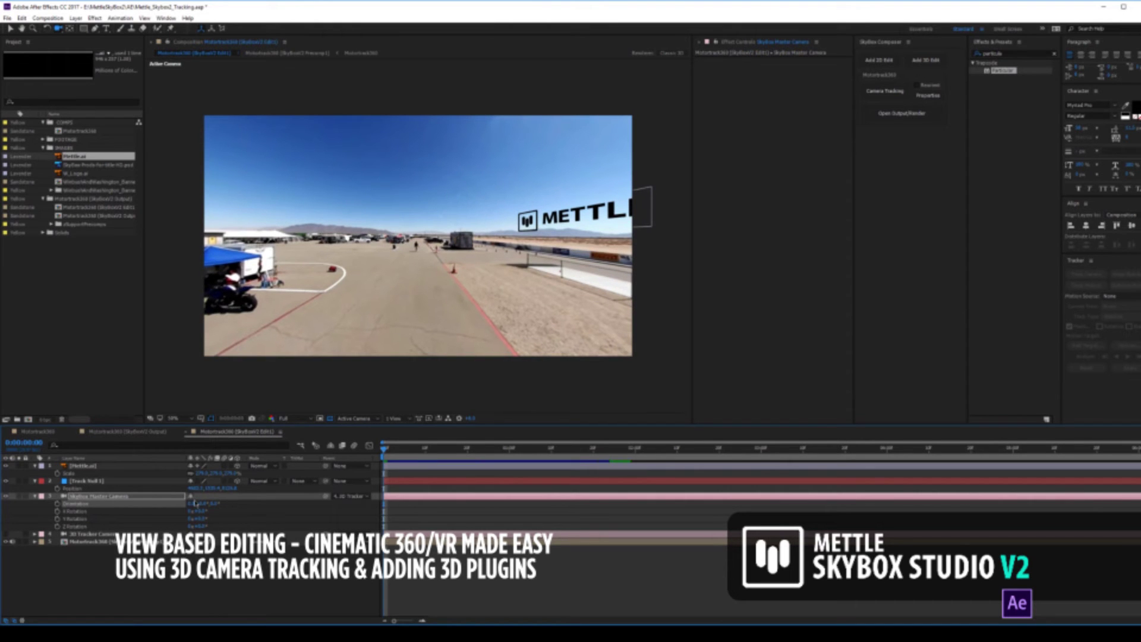
click(35, 496)
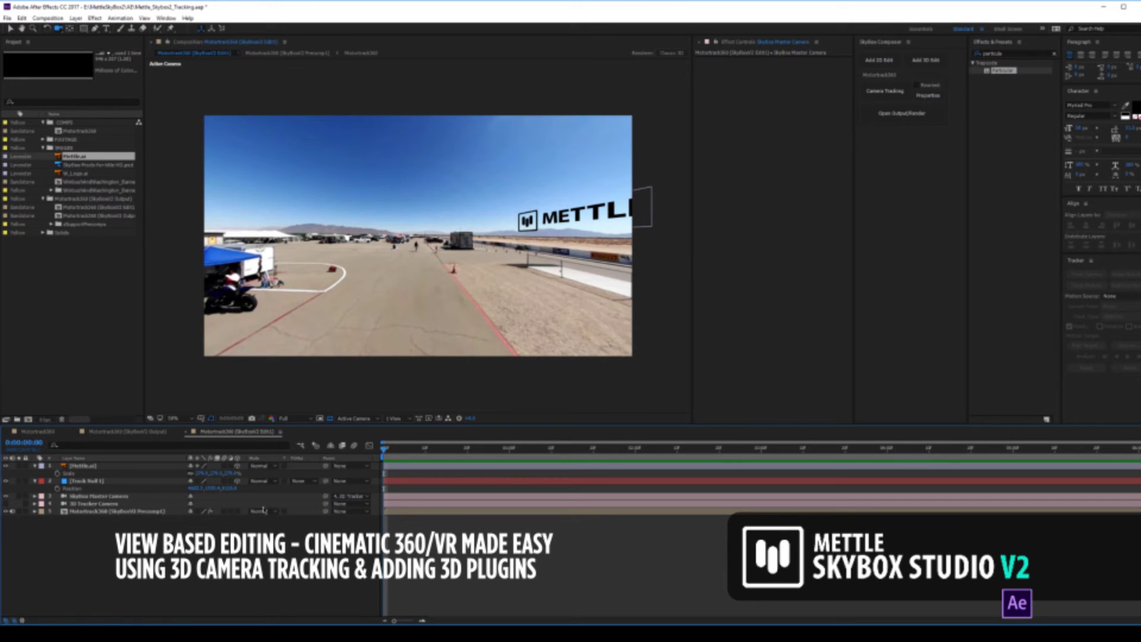
- Create a black solid, apply Trapcode Particular to it, and launch its Effects Builder
right_click(167, 467)
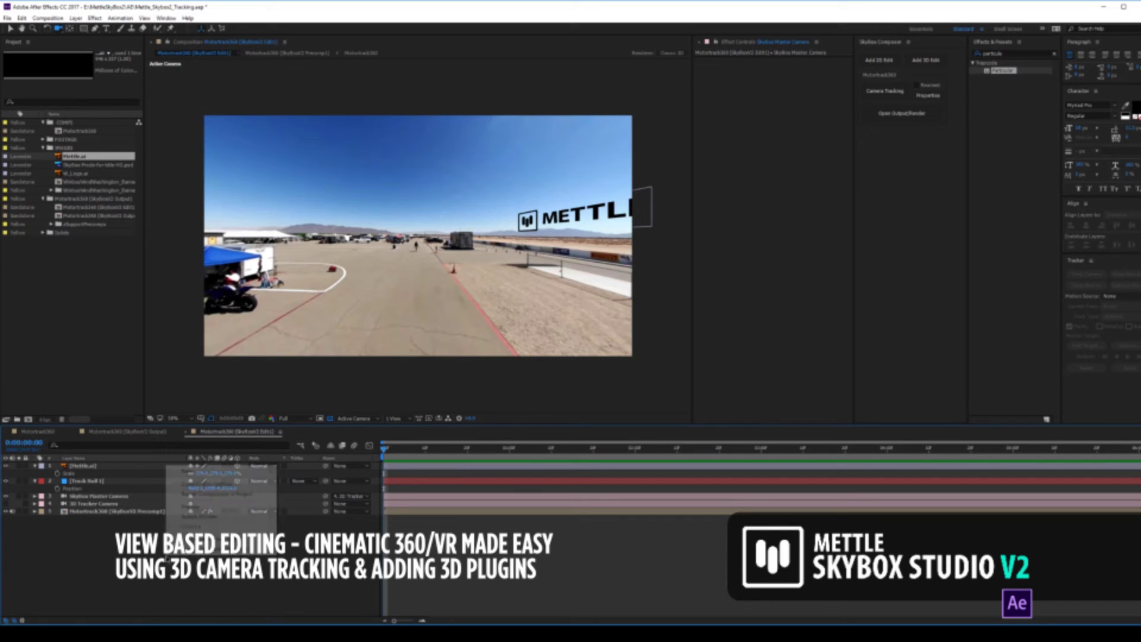
mouse_move(206, 476)
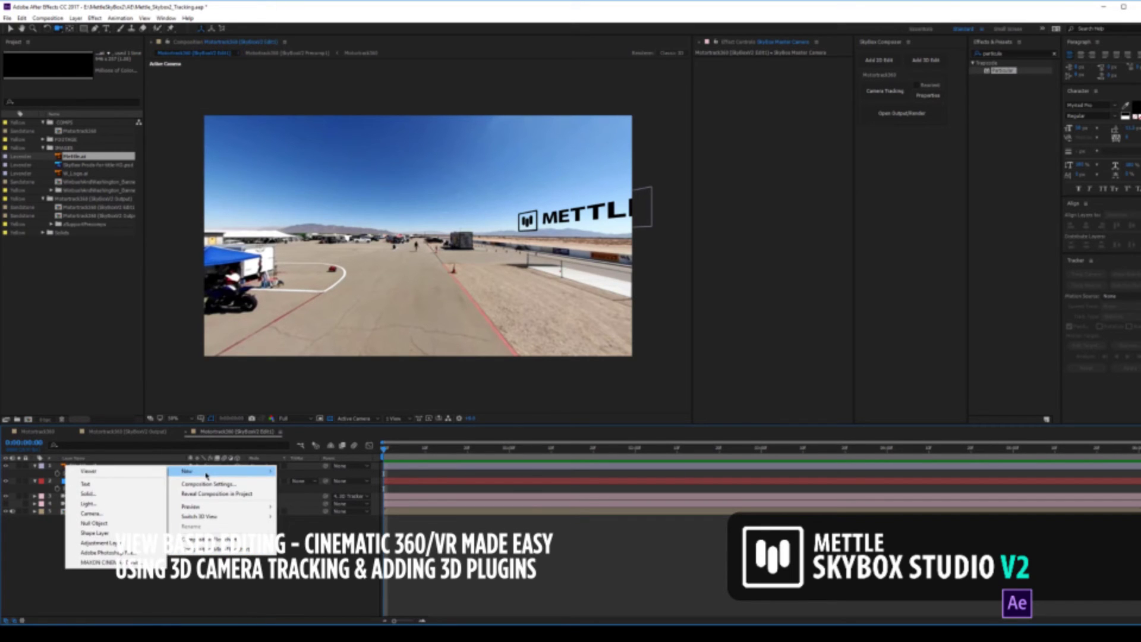
click(109, 496)
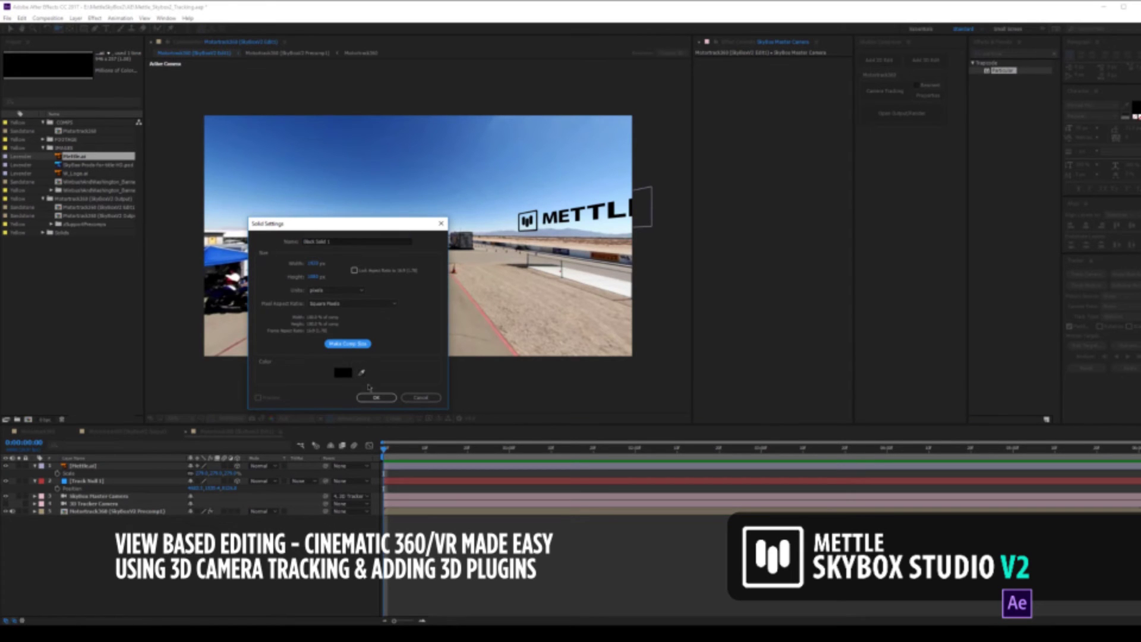
click(376, 398)
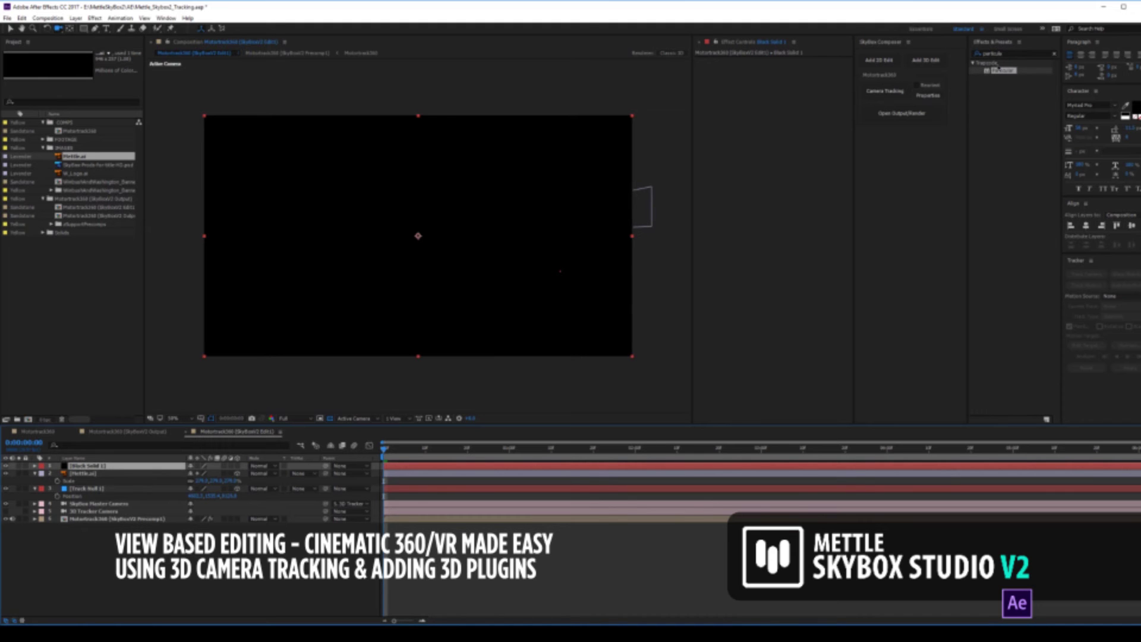
double_click(1003, 71)
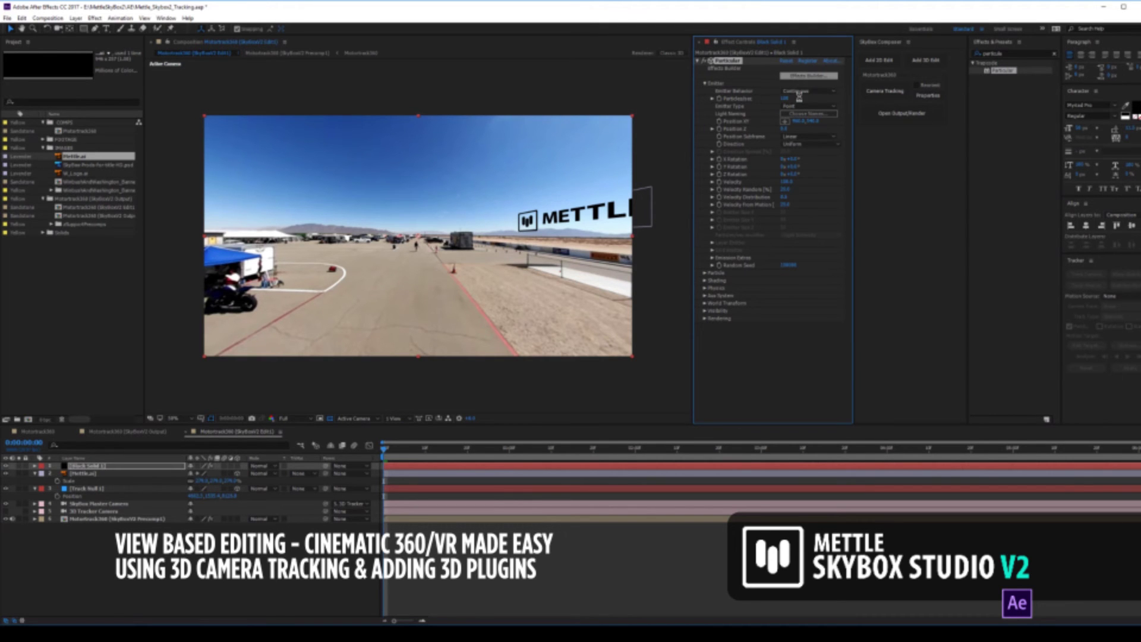
click(809, 75)
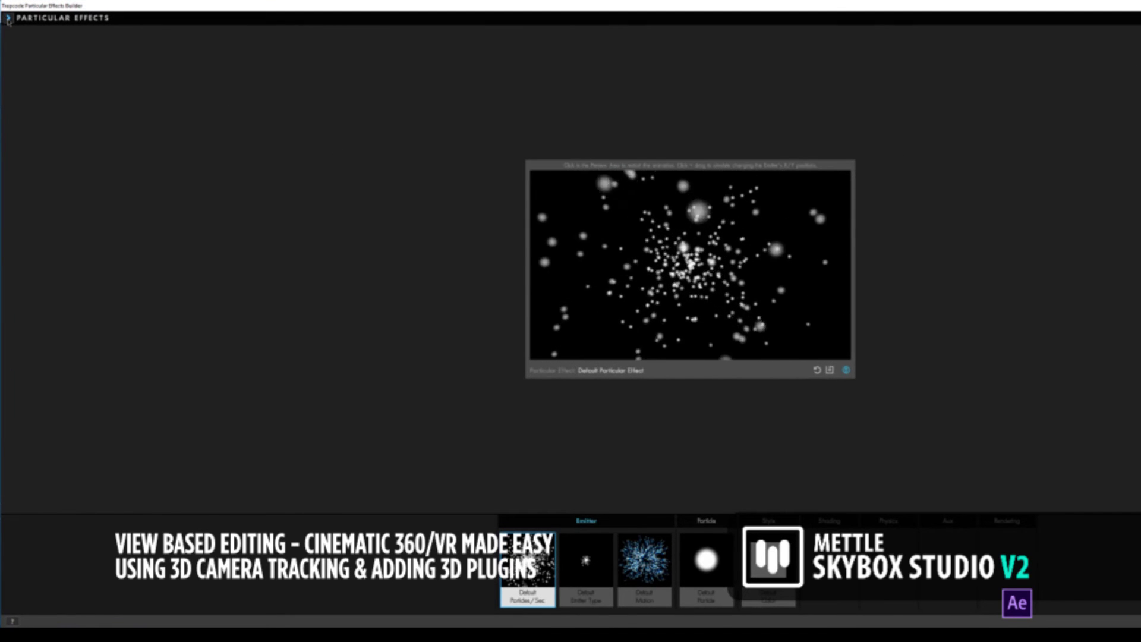
- Load the Moon Dust preset from Dust and Debris and swap one of its blocks
click(7, 19)
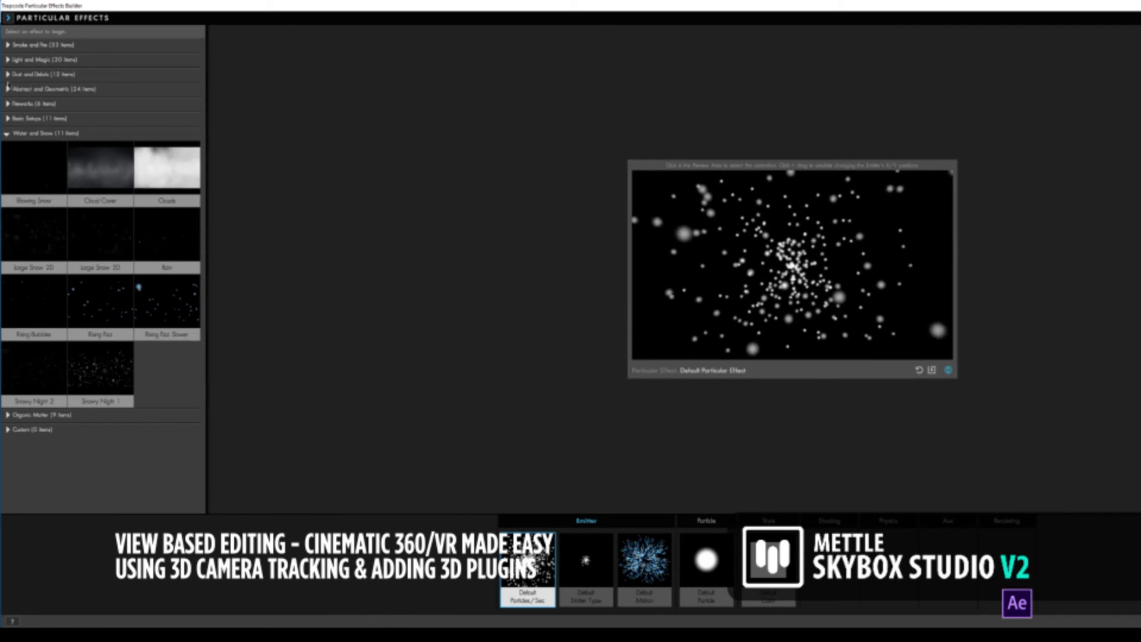
click(8, 88)
click(174, 385)
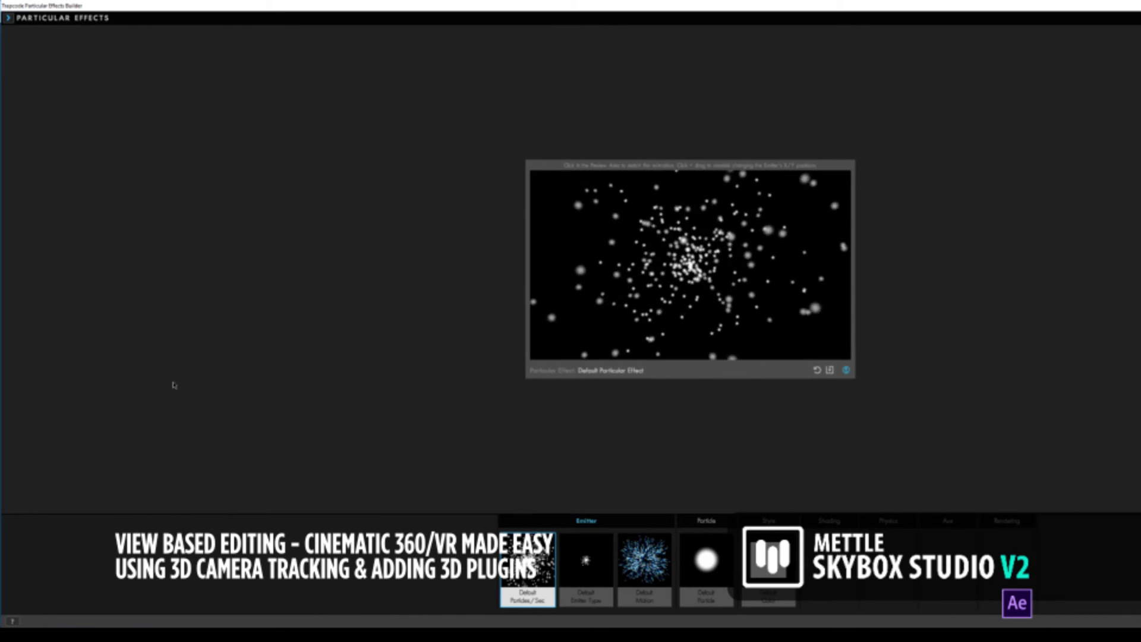
click(8, 19)
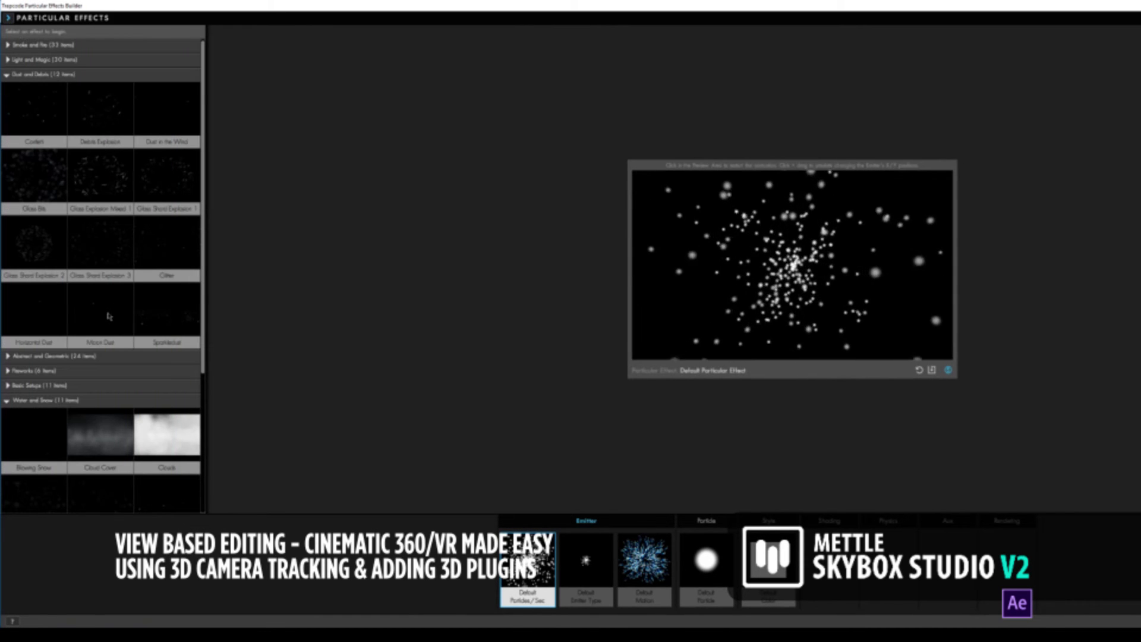
click(109, 317)
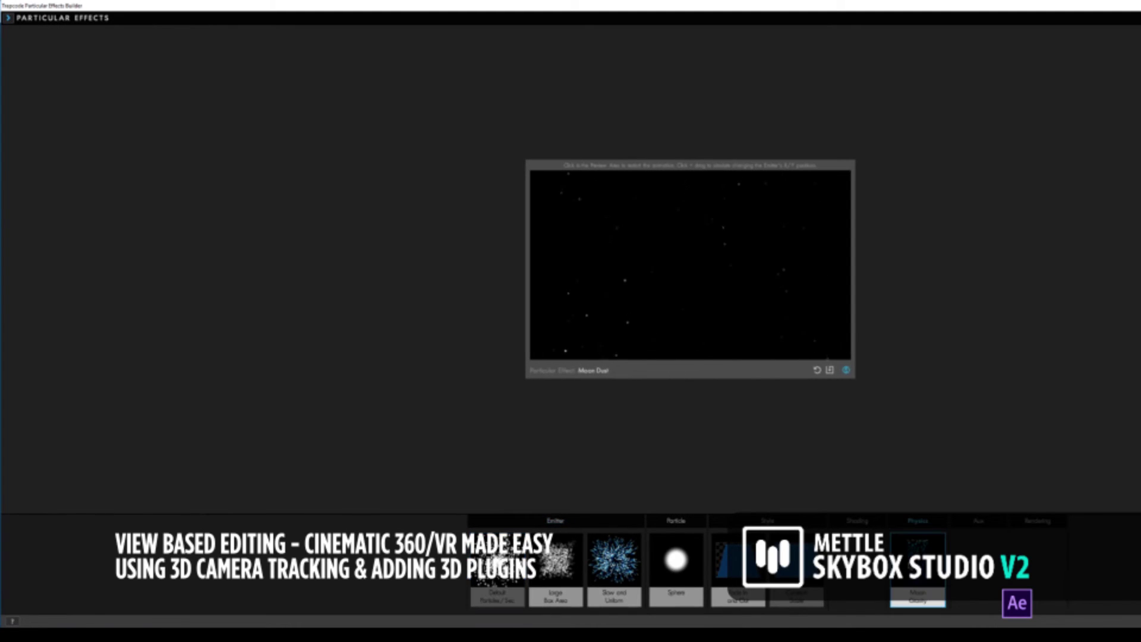
click(628, 307)
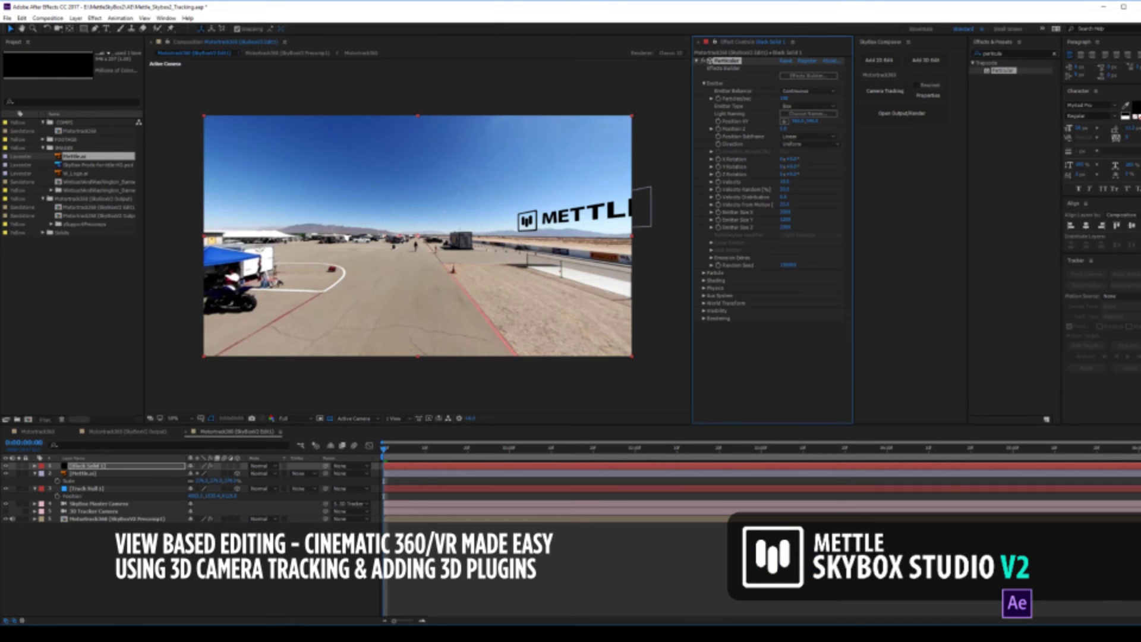
- Reveal the 3D Tracker Camera's Position values alongside Black Solid 1's Particular settings
click(89, 467)
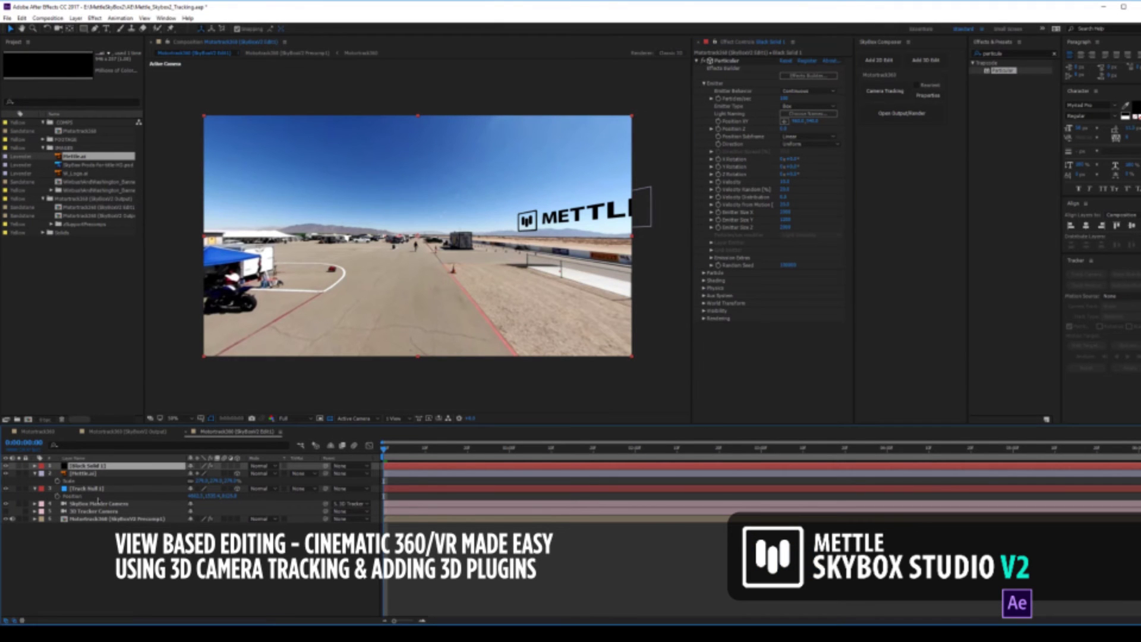
click(92, 503)
click(100, 511)
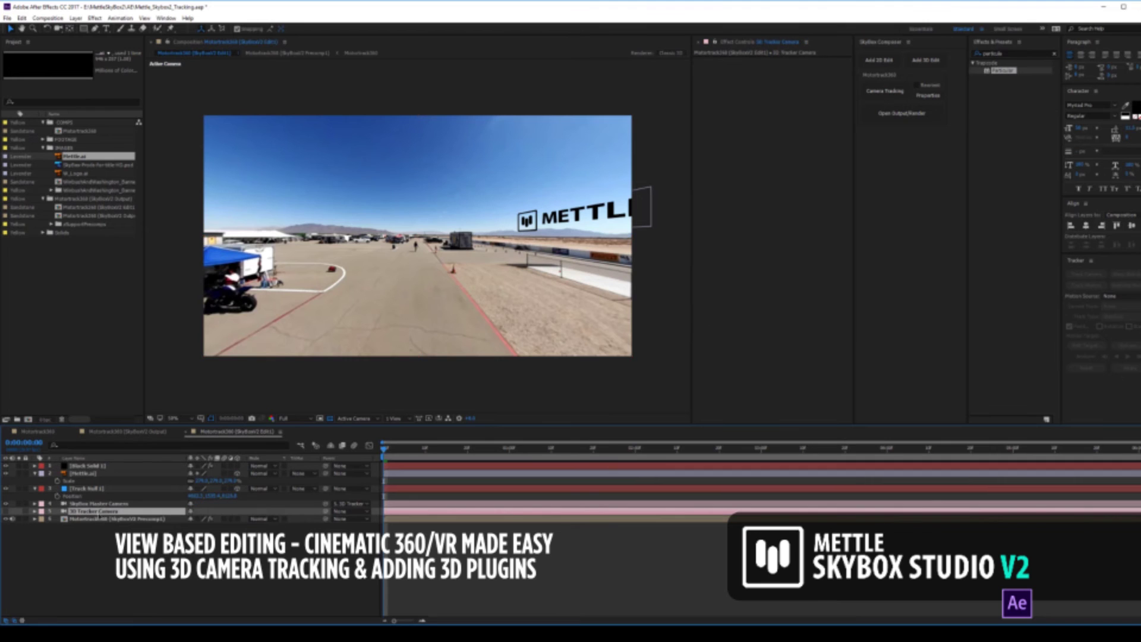
key(p)
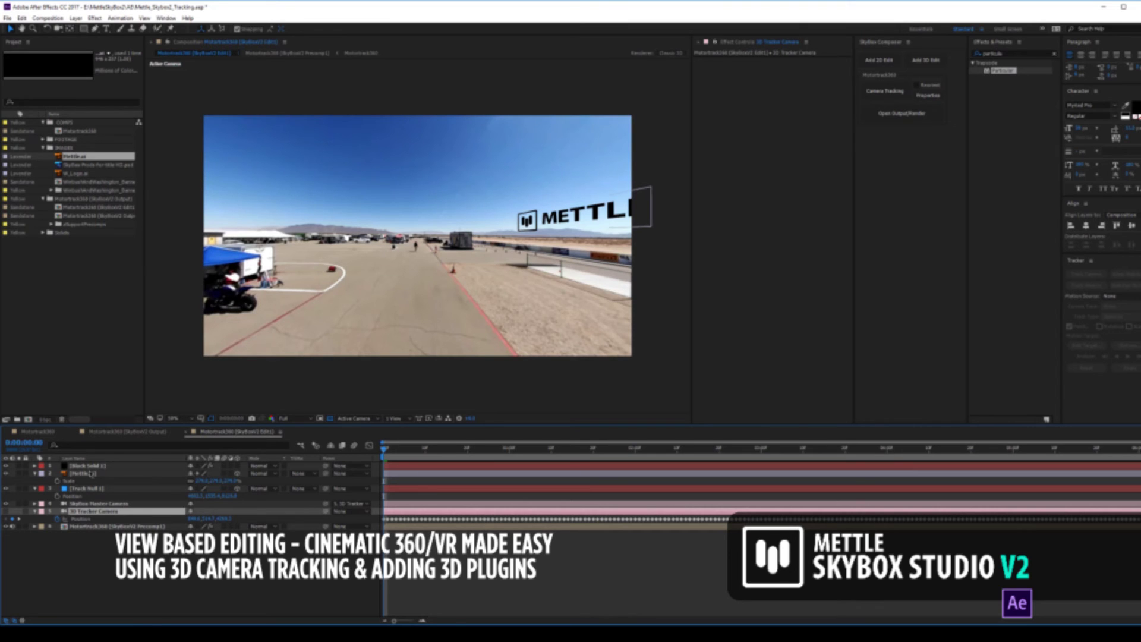
click(89, 466)
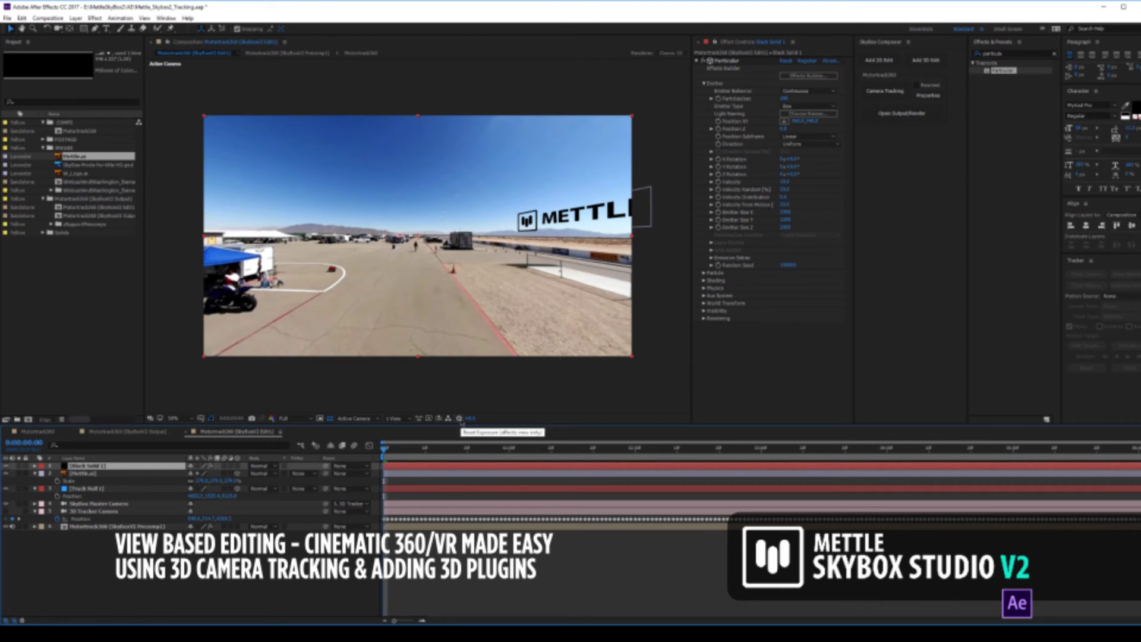
- Copy the tracked X, Y and Z position into the emitter, with Z at 4269.1
click(195, 519)
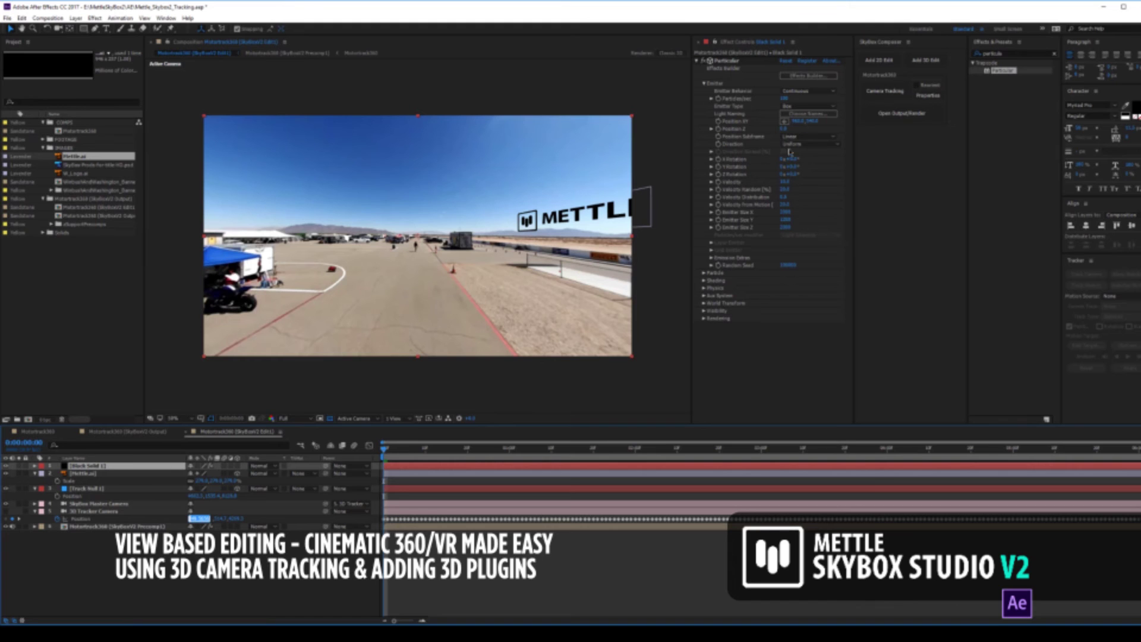
click(797, 121)
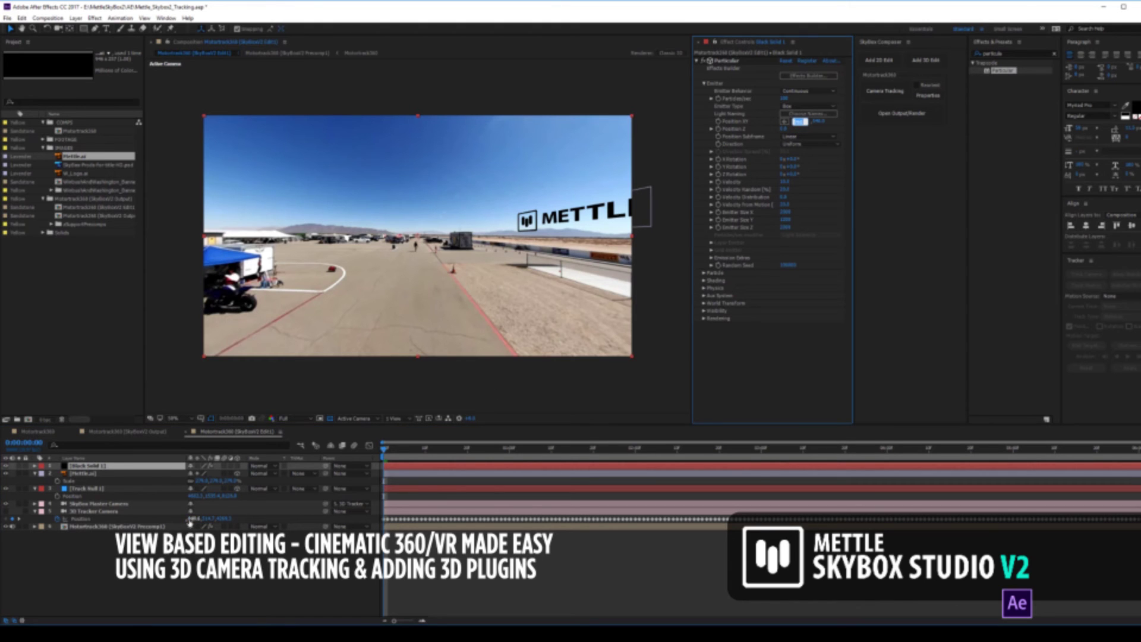
click(190, 519)
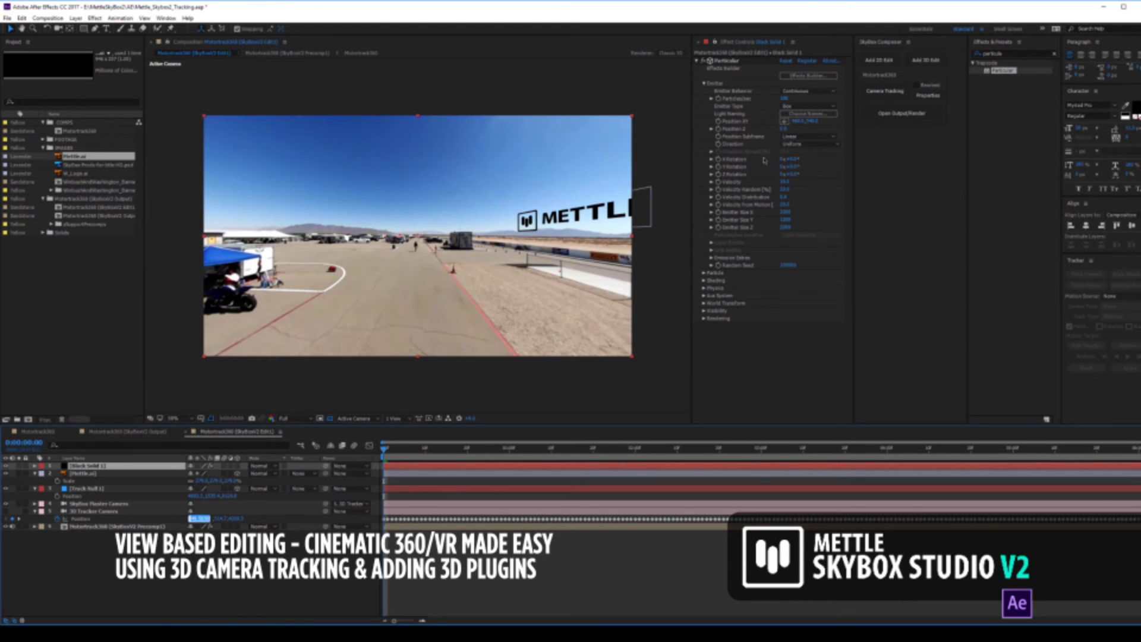
click(798, 122)
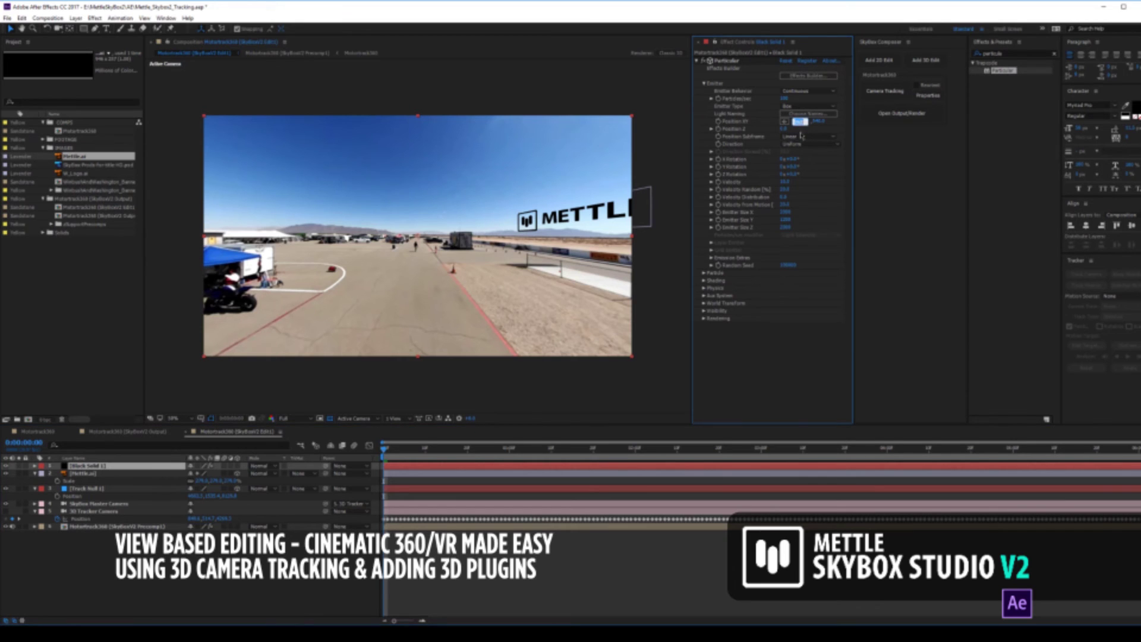
click(798, 121)
click(213, 519)
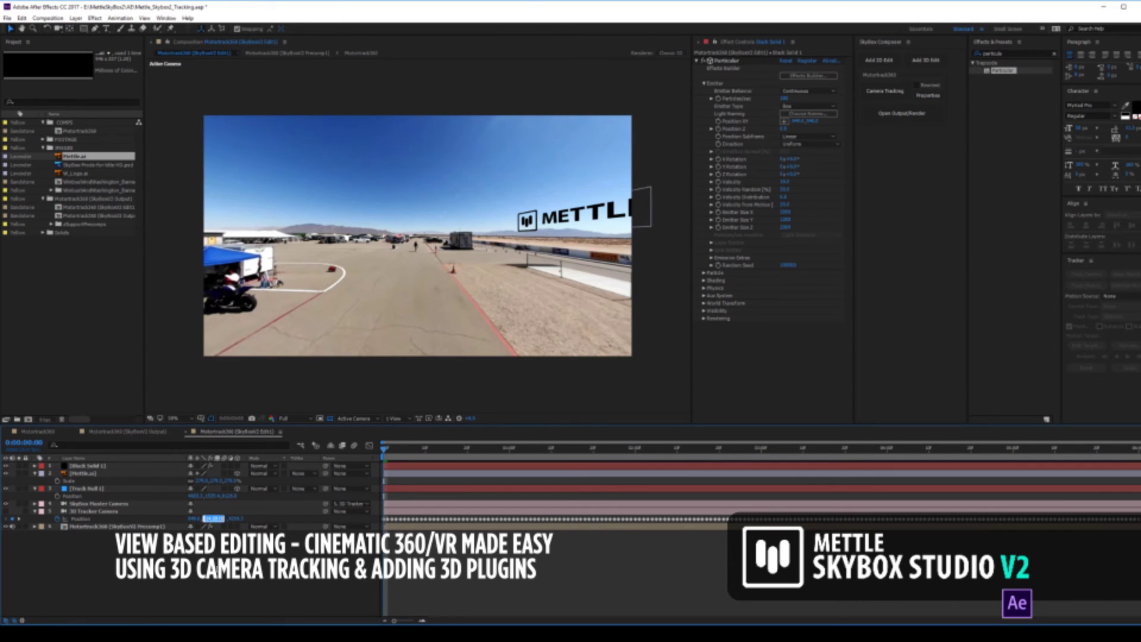
click(814, 121)
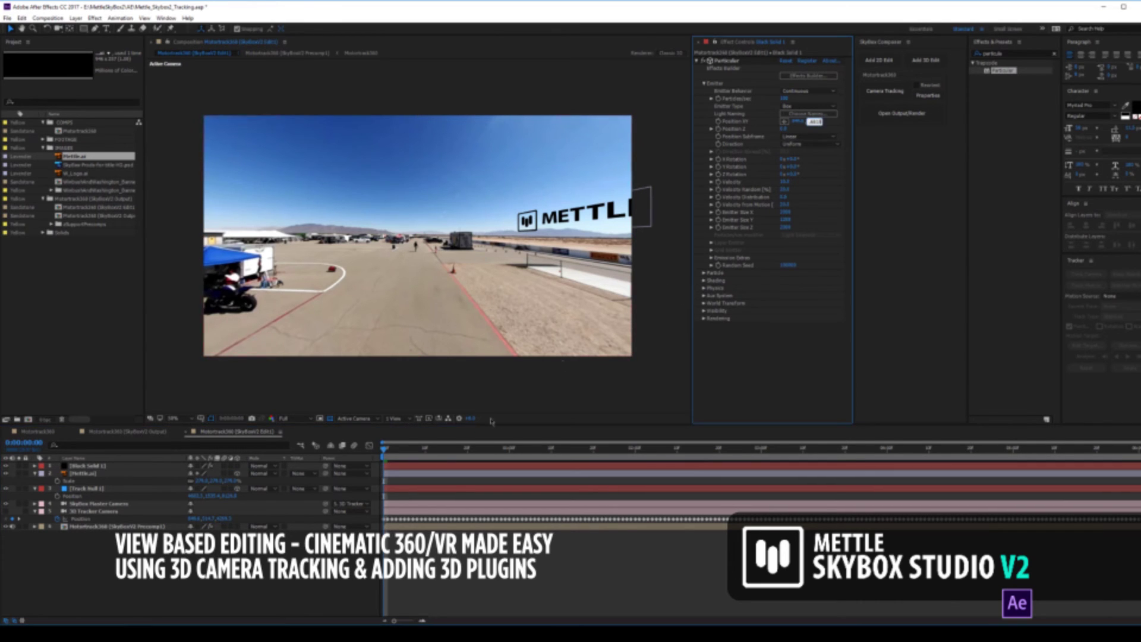
click(229, 518)
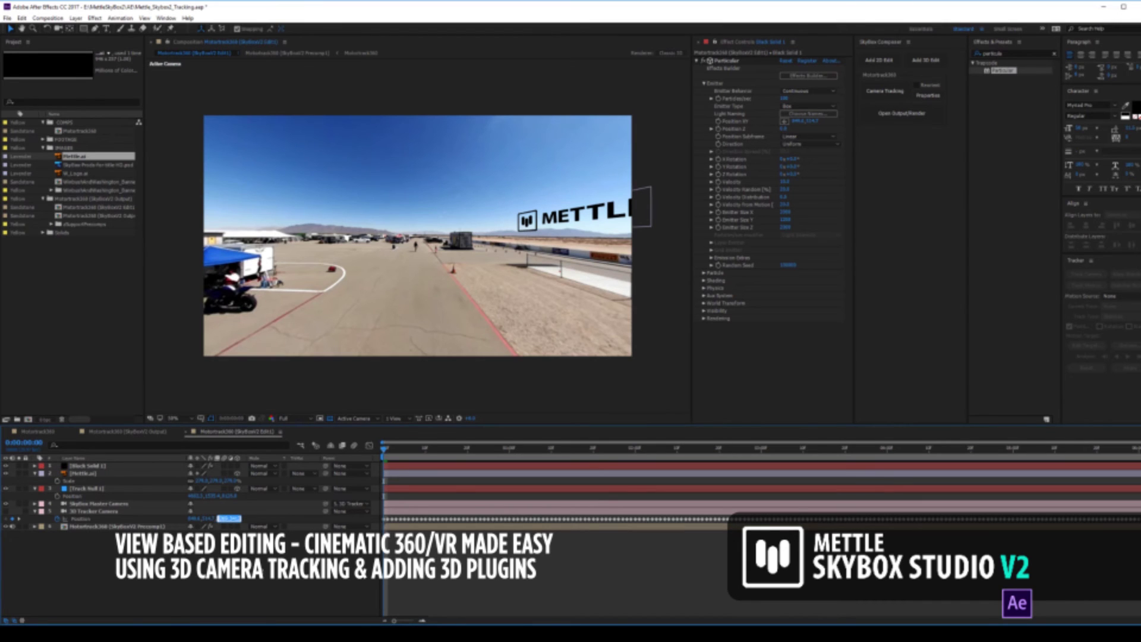
click(788, 129)
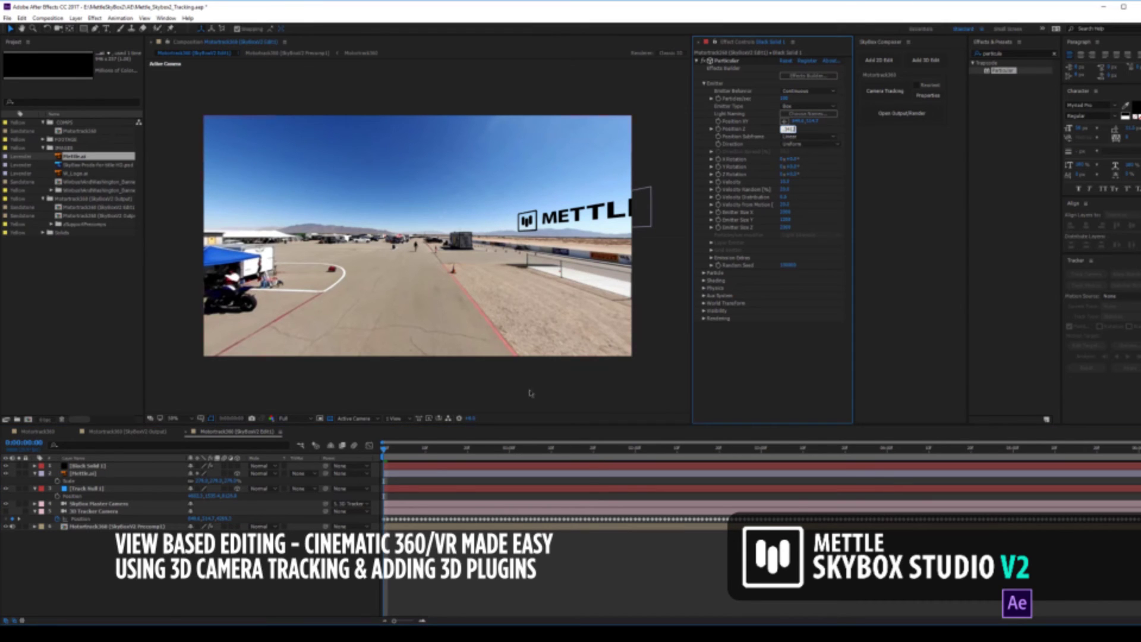
text(4269.1)
key(Return)
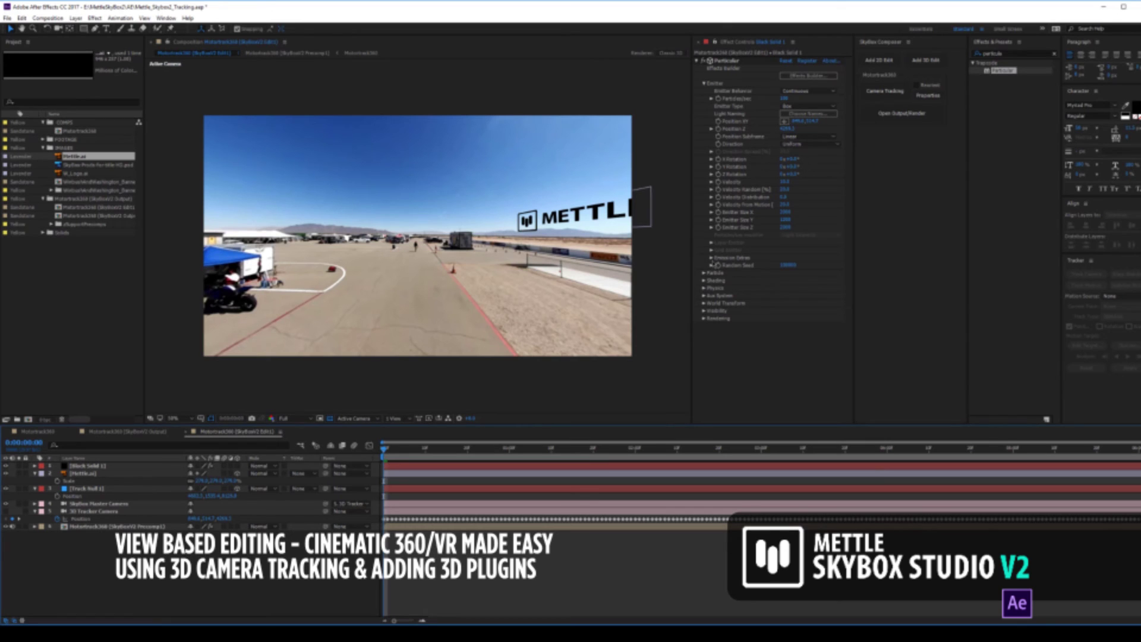
- Set a Pre Run amount and enlarge the particles to about 20
click(711, 258)
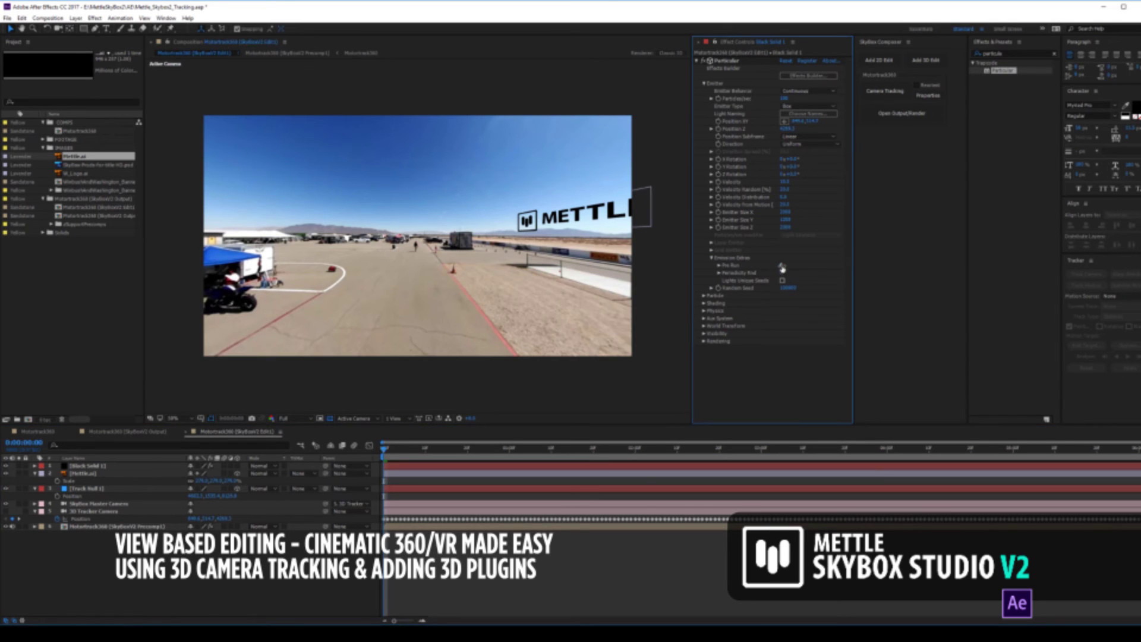
click(786, 265)
key(Return)
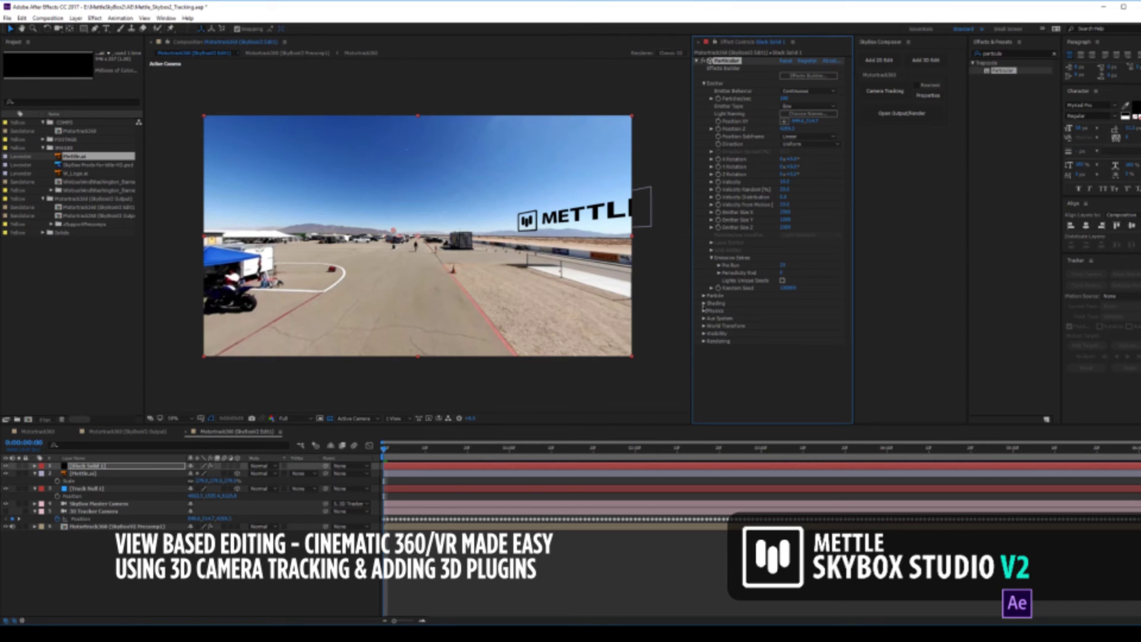
click(706, 304)
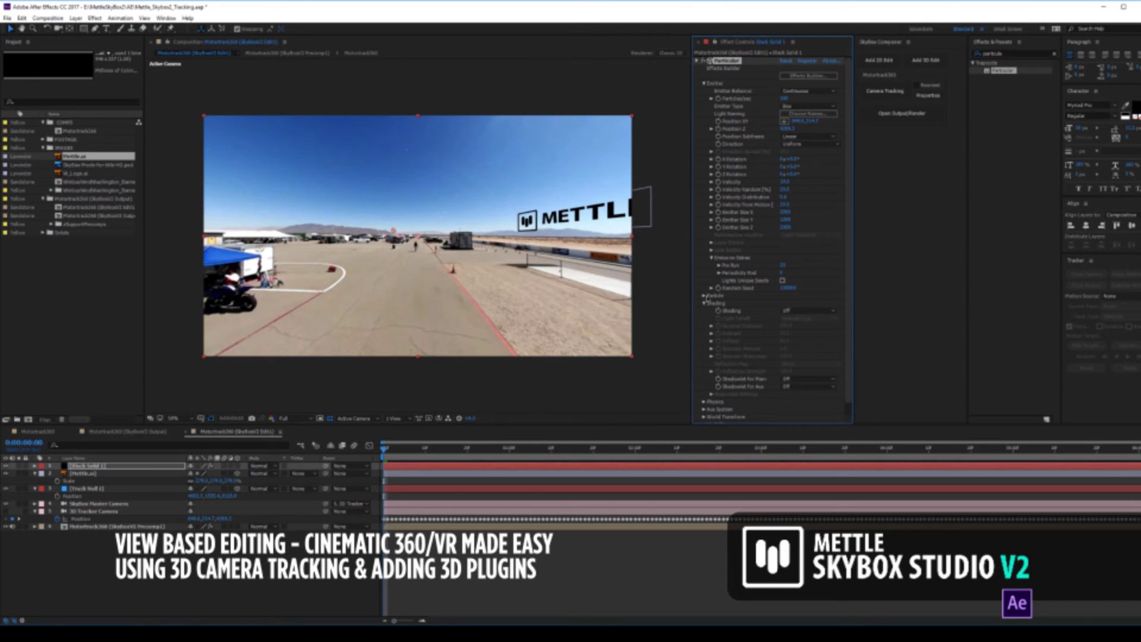
click(706, 304)
click(704, 295)
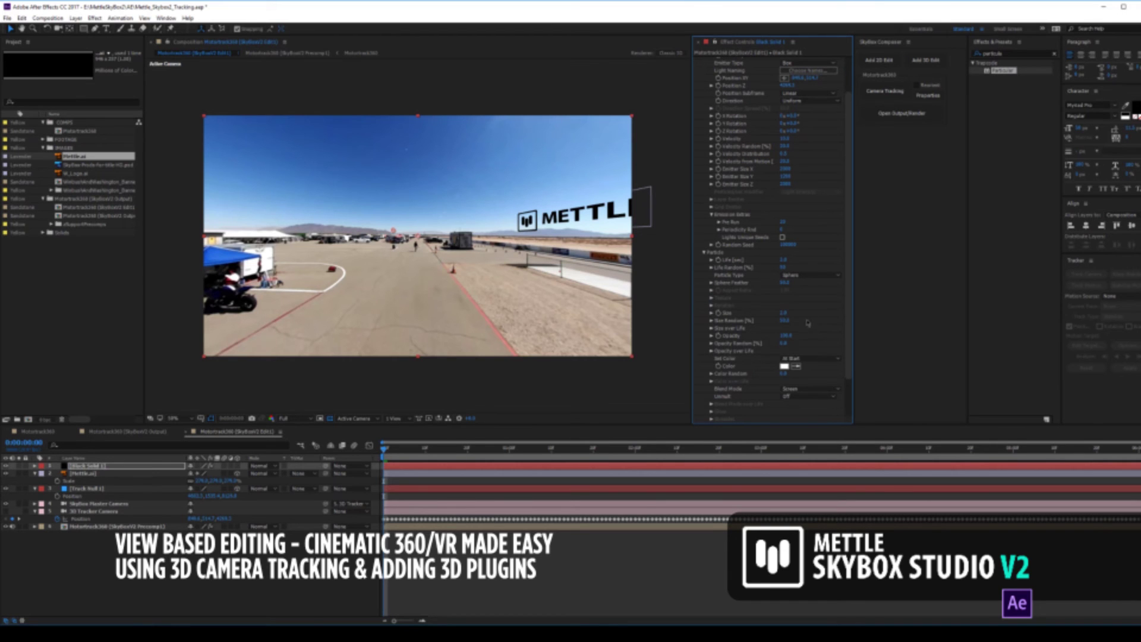
click(783, 314)
key(Return)
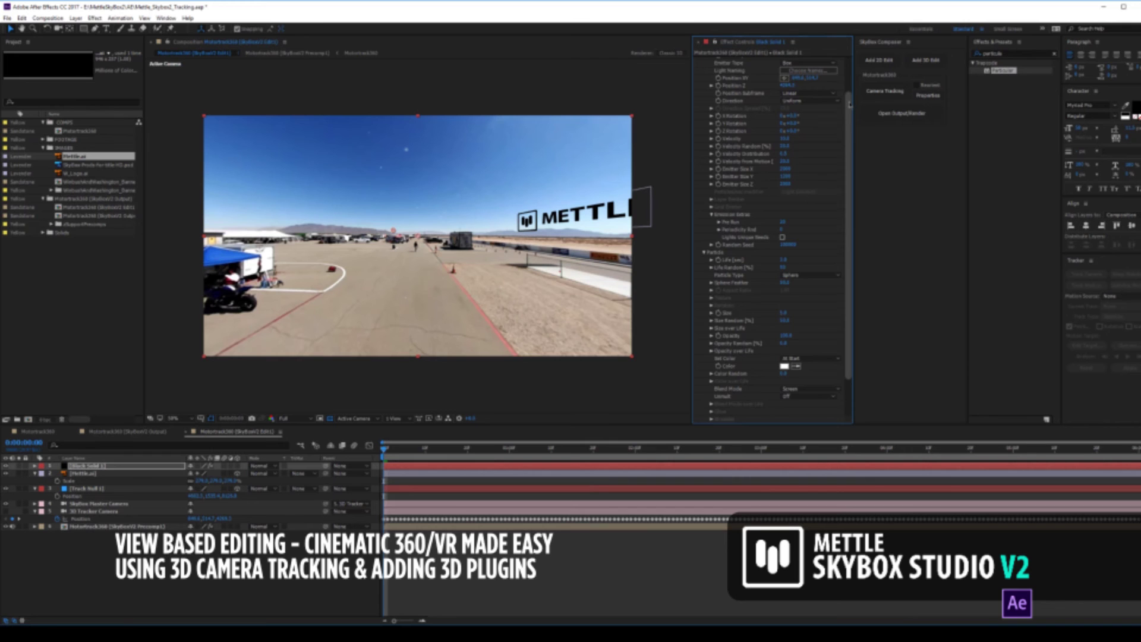
scroll(853, 95, up, 3)
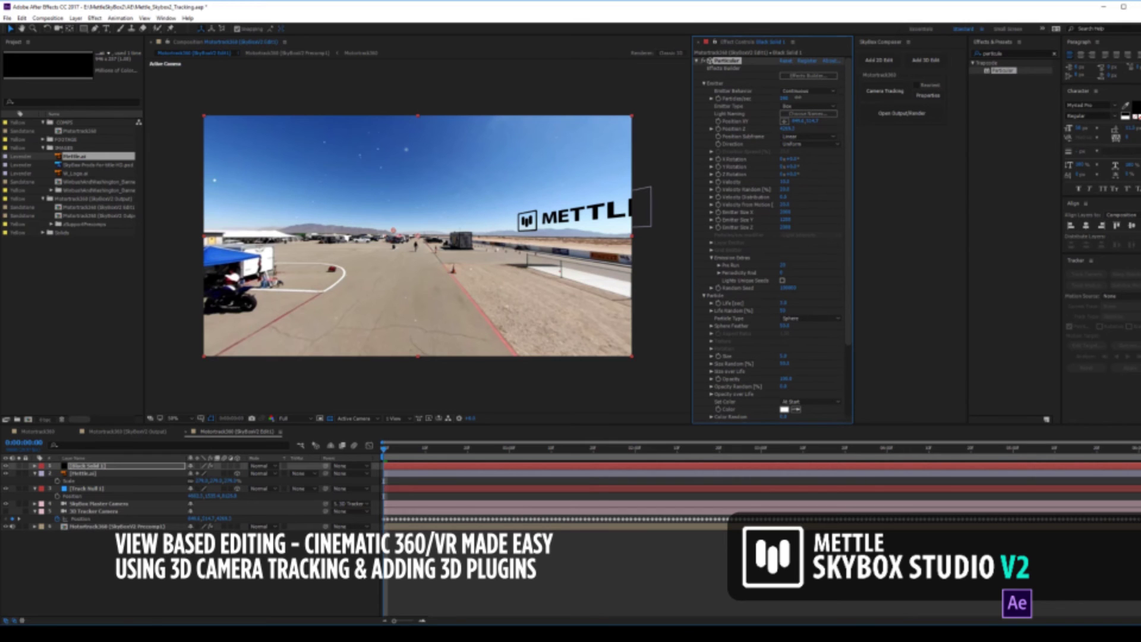
drag(783, 355, 790, 354)
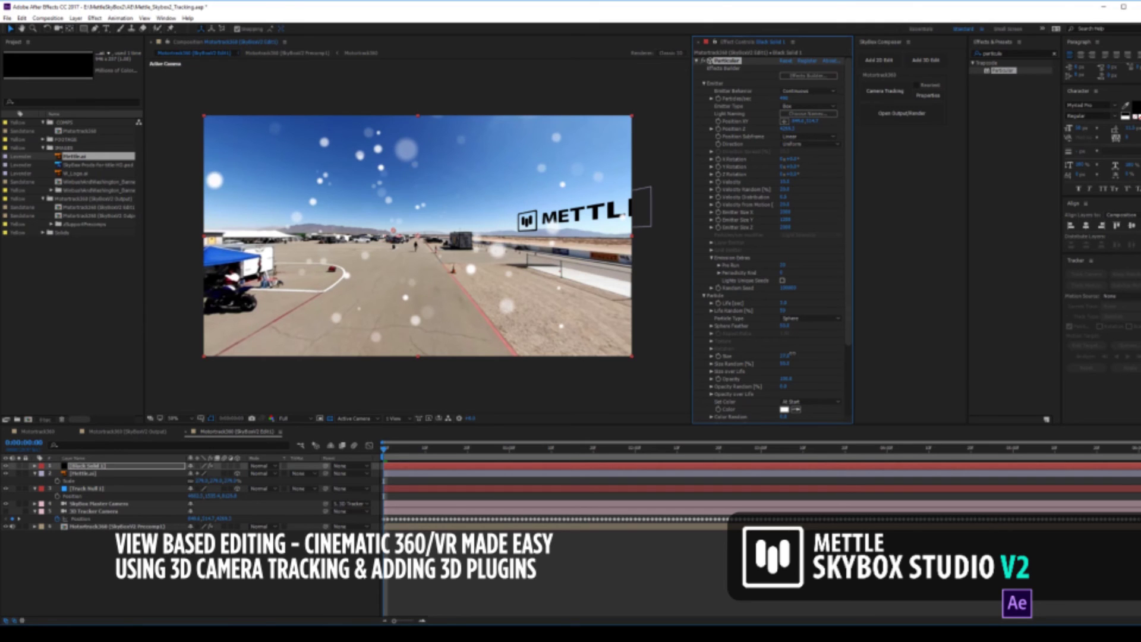
- Widen the emitter along X and Y and adjust its Z size
drag(784, 212, 835, 211)
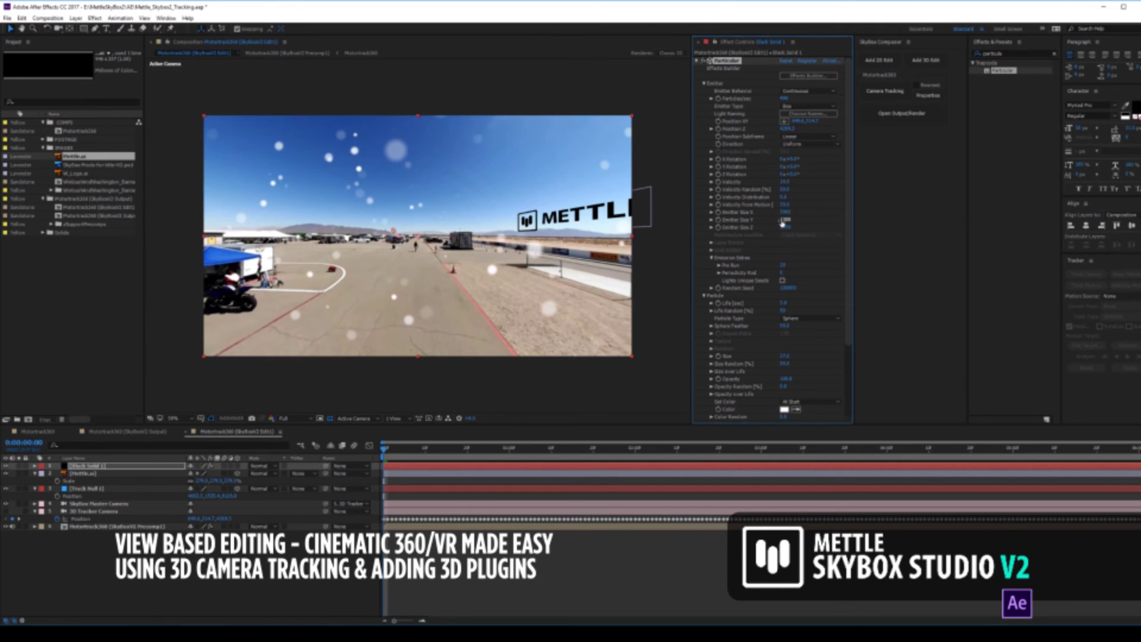
drag(784, 220, 832, 220)
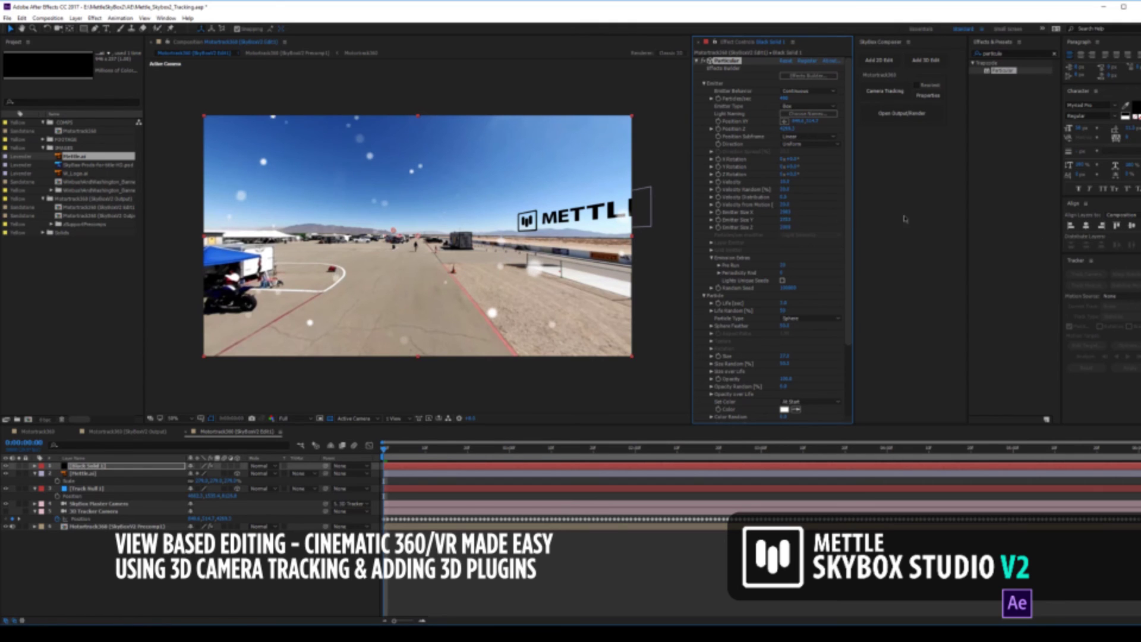
click(788, 228)
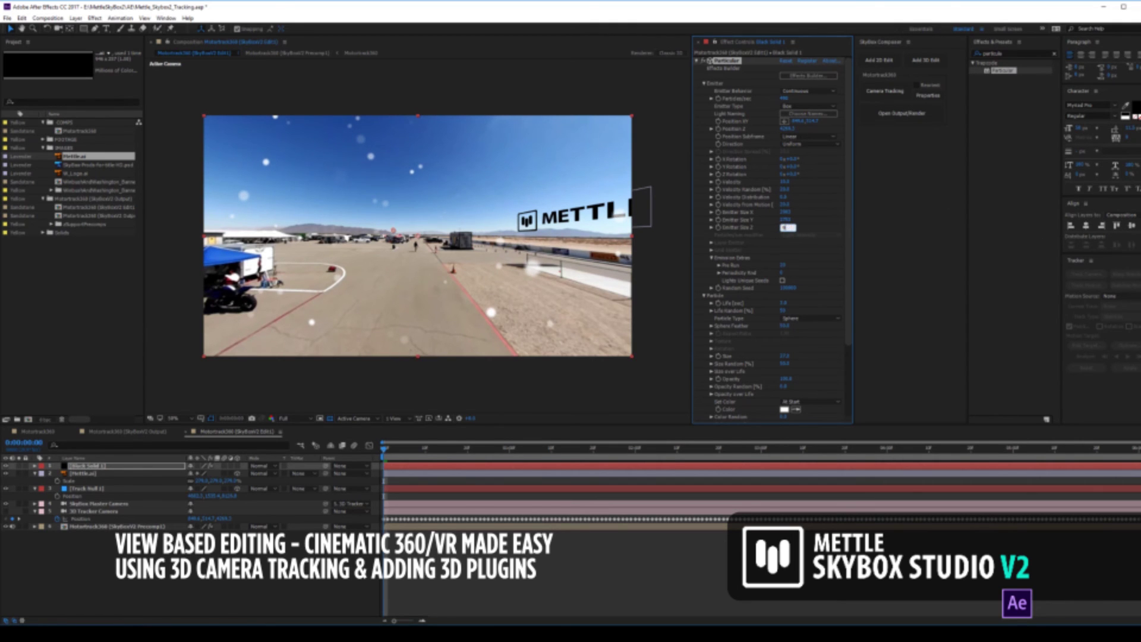
key(Return)
- Set the emitter size to 600 in X and 300 in Y, then preview the particles
click(787, 213)
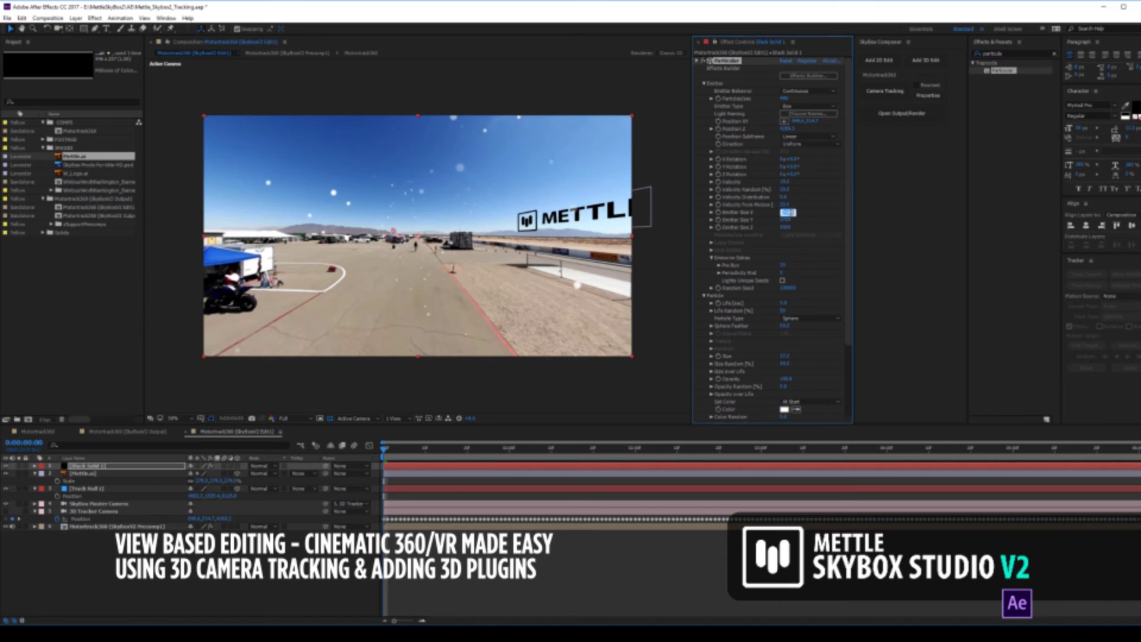
text(600)
key(Return)
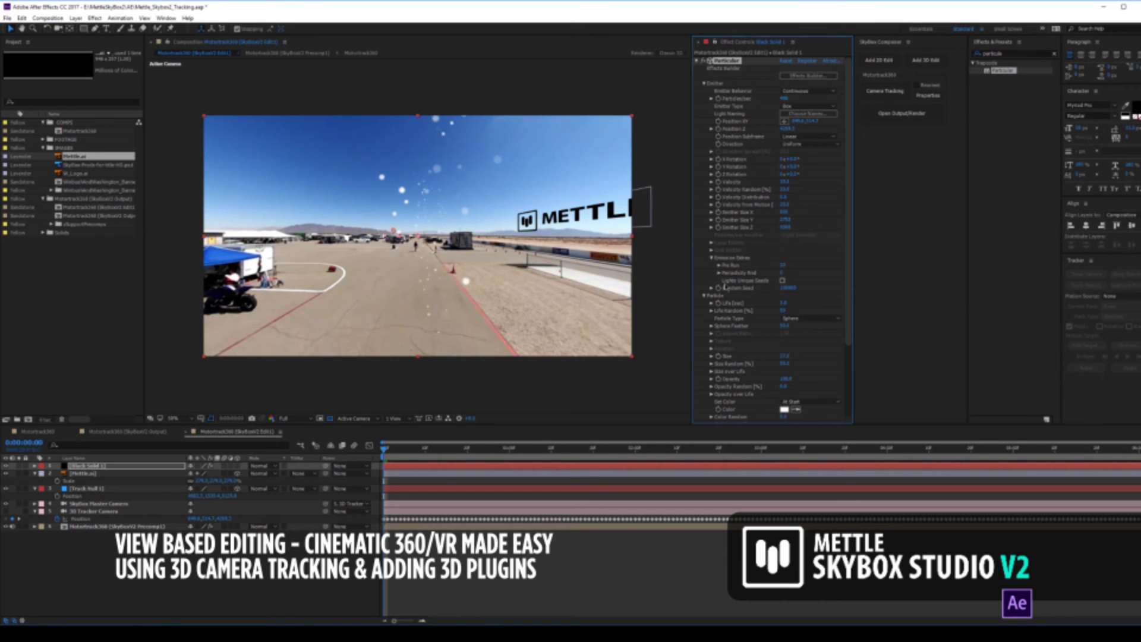
click(787, 213)
key(Return)
click(787, 220)
text(3000)
key(Return)
click(785, 219)
key(Return)
key(ctrl+shift+a)
key(space)
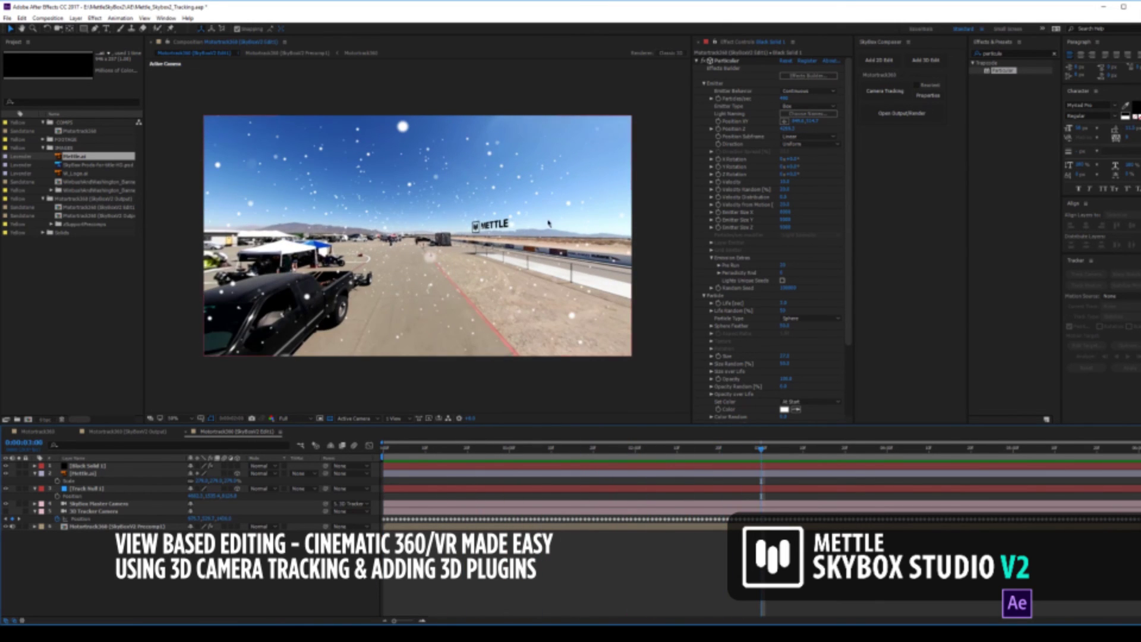
- Orbit the Skybox Master Camera toward the black truck, then reselect Black Solid 1
key(c)
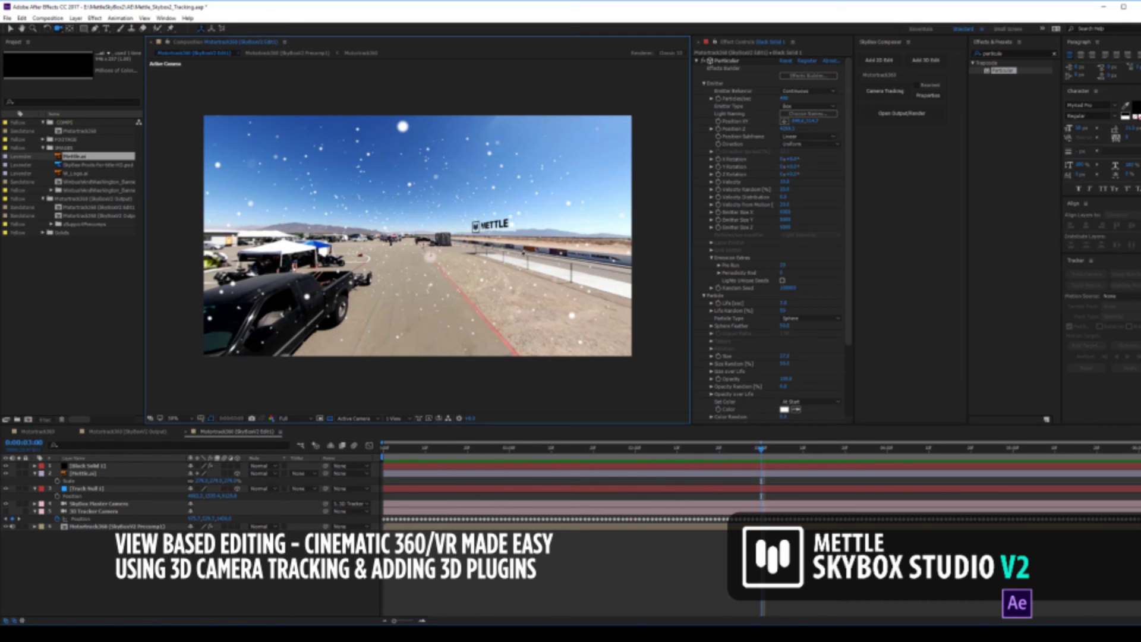
click(98, 504)
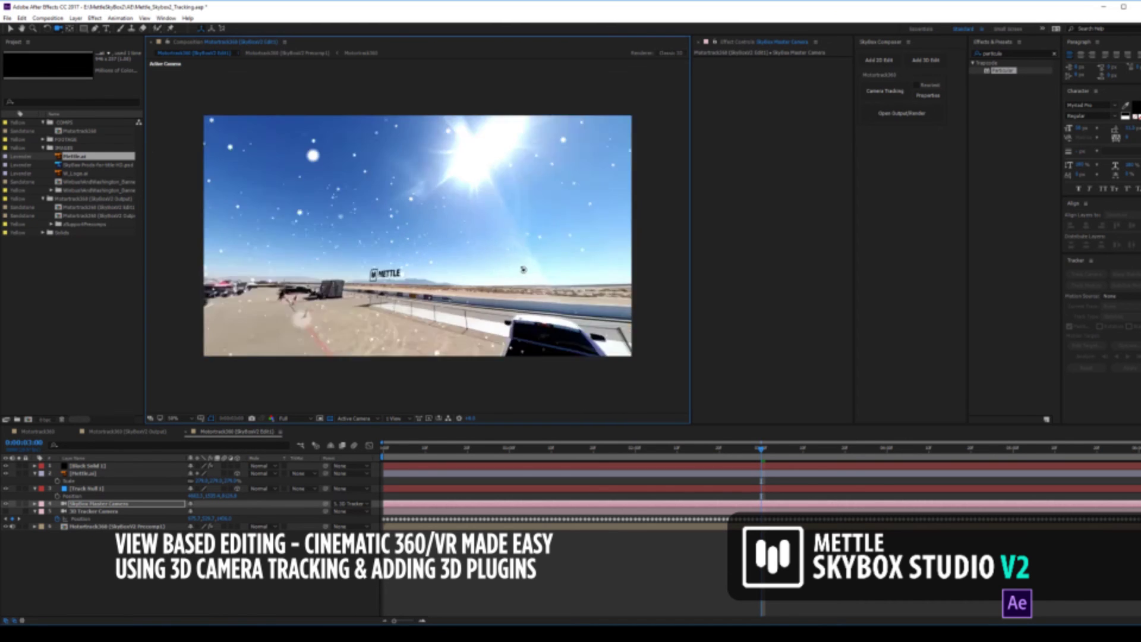
drag(523, 269, 358, 227)
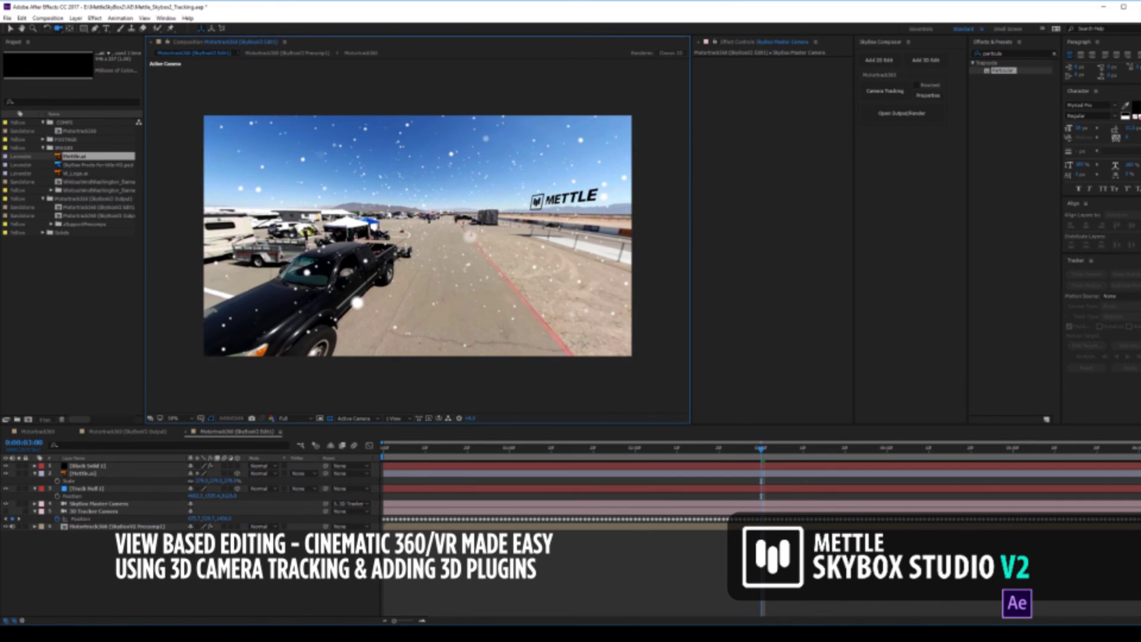
click(83, 465)
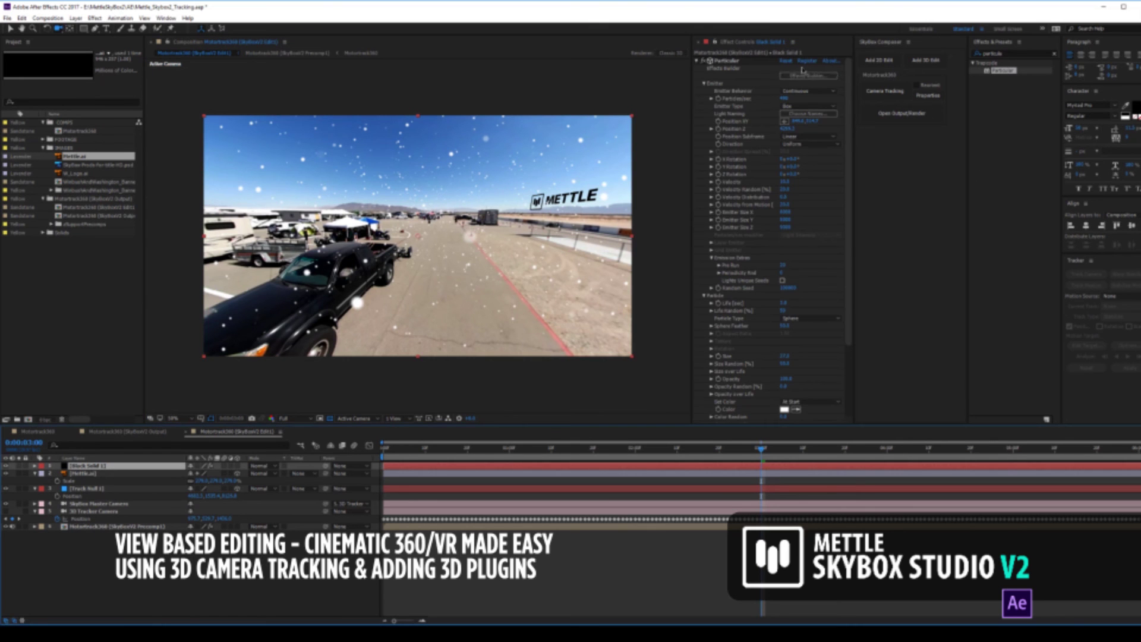
- Apply the Water and Snow > Cloud Cover preset through the Effects Builder
click(804, 74)
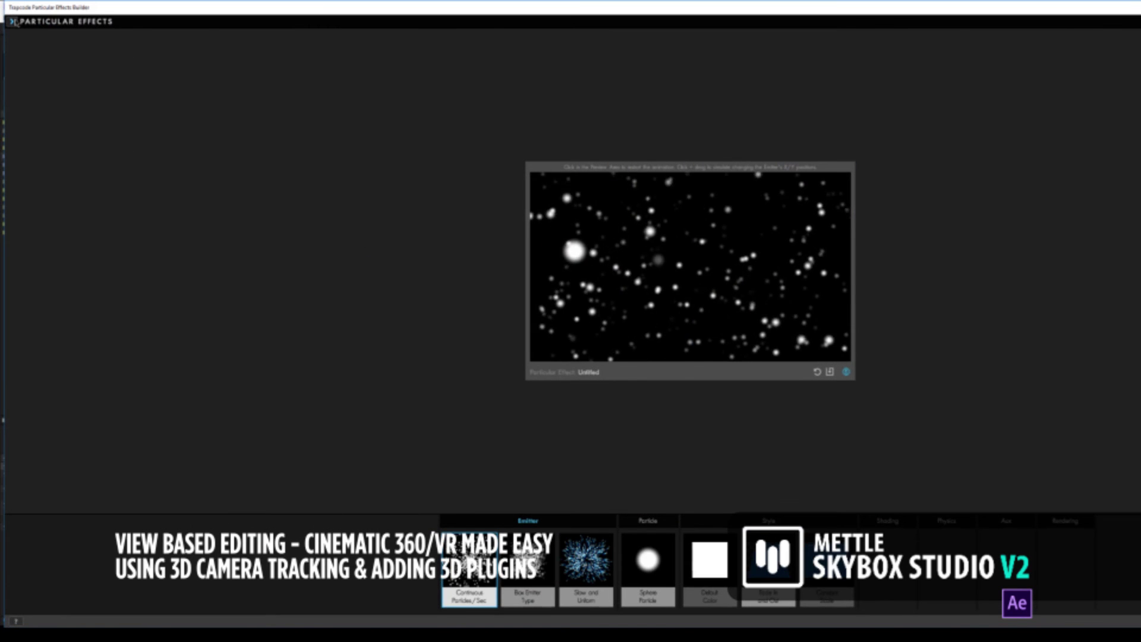
click(13, 21)
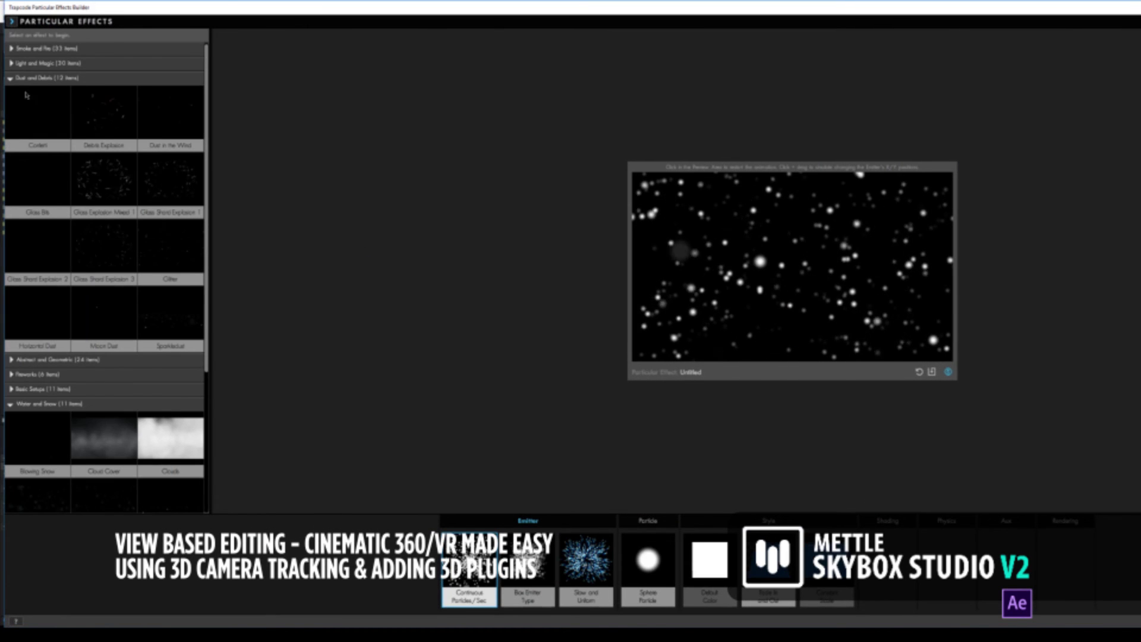
click(105, 445)
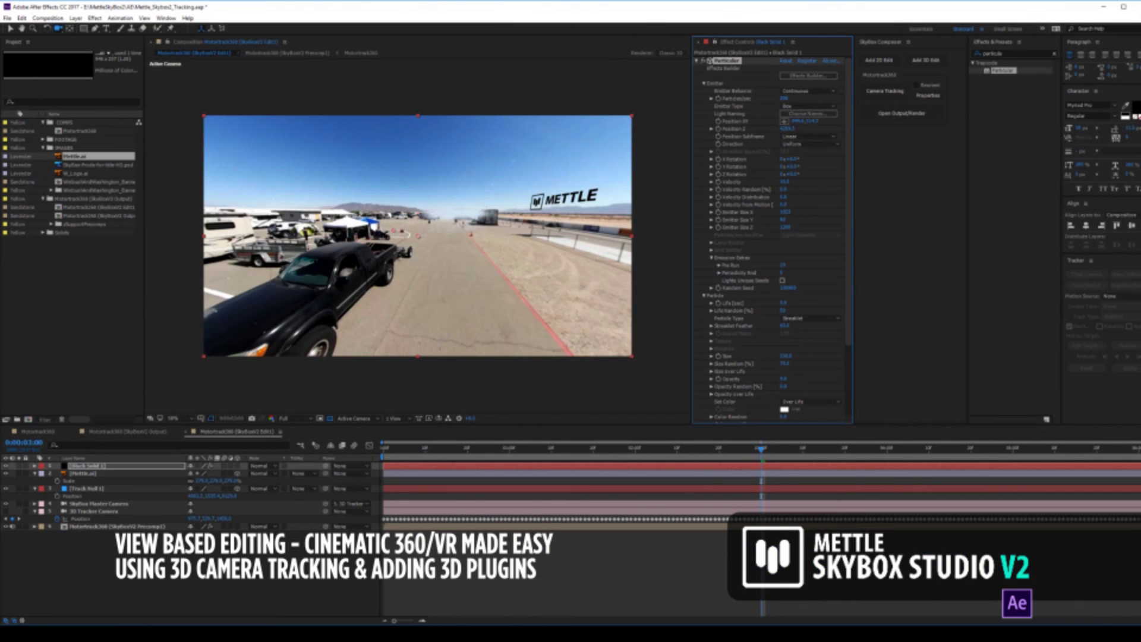
- From the first frame, tweak emitter Y size and Particles/sec, and raise opacity to about 16
key(Home)
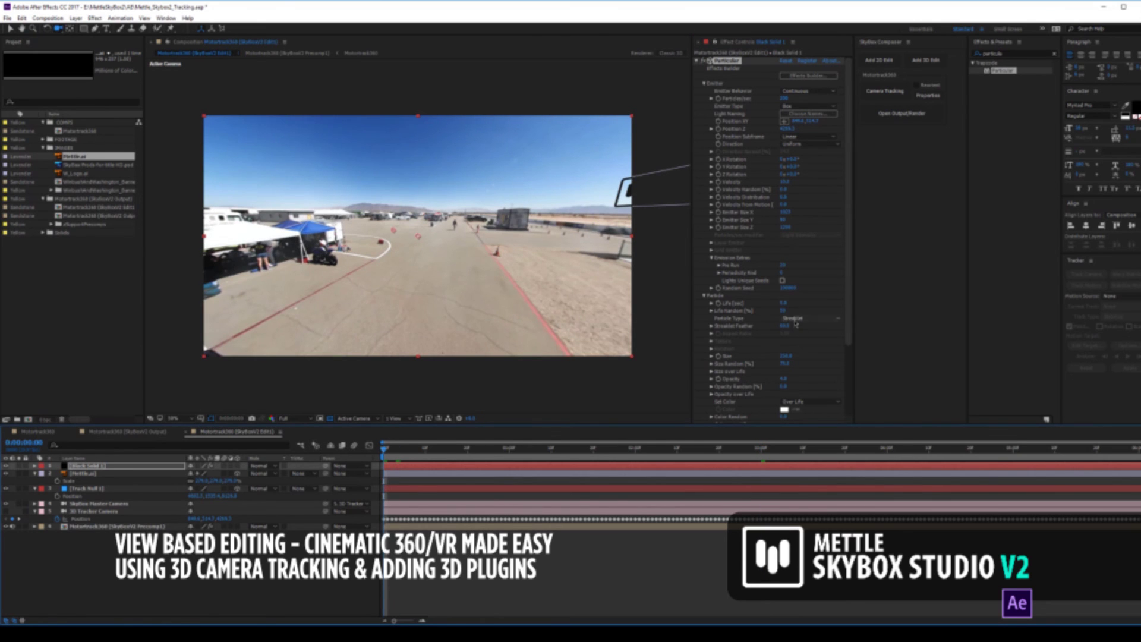
click(784, 220)
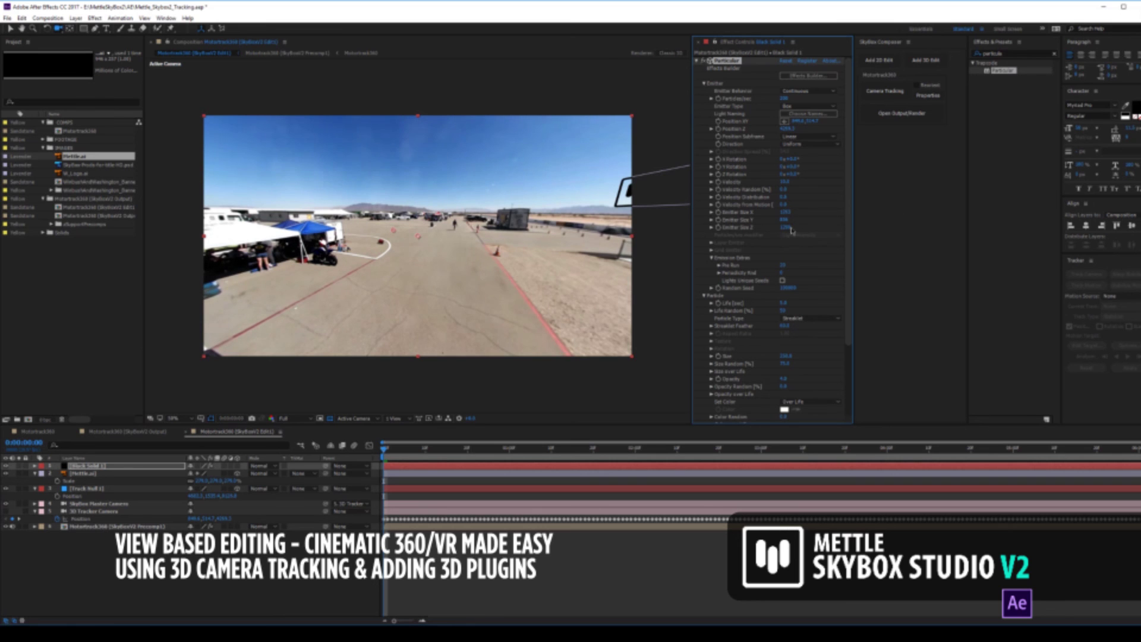
click(787, 99)
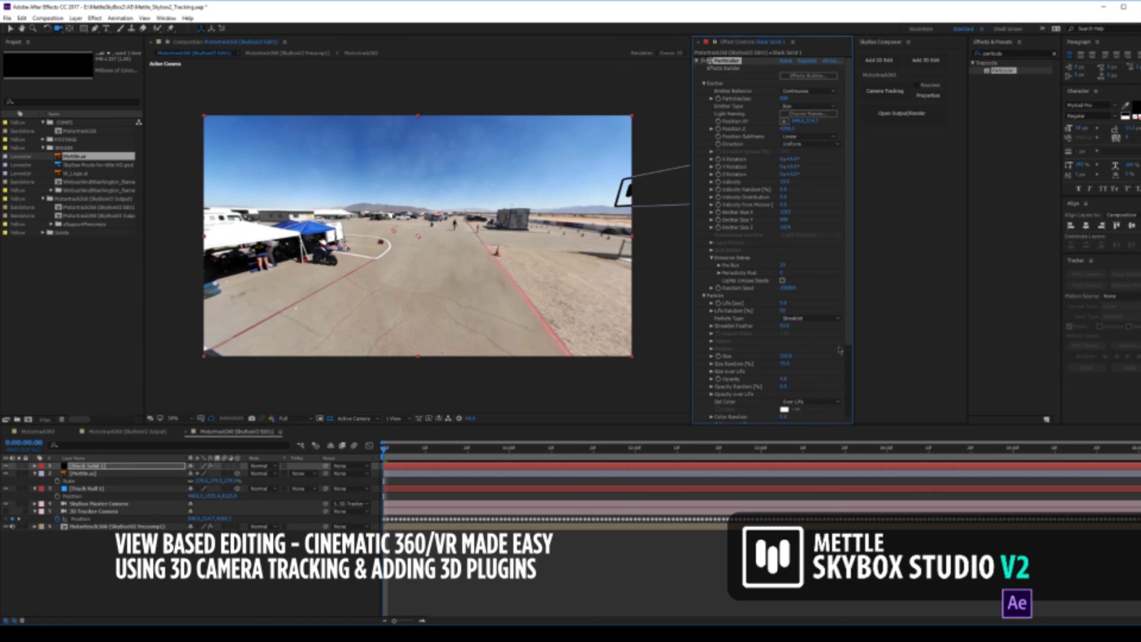
drag(784, 378, 791, 378)
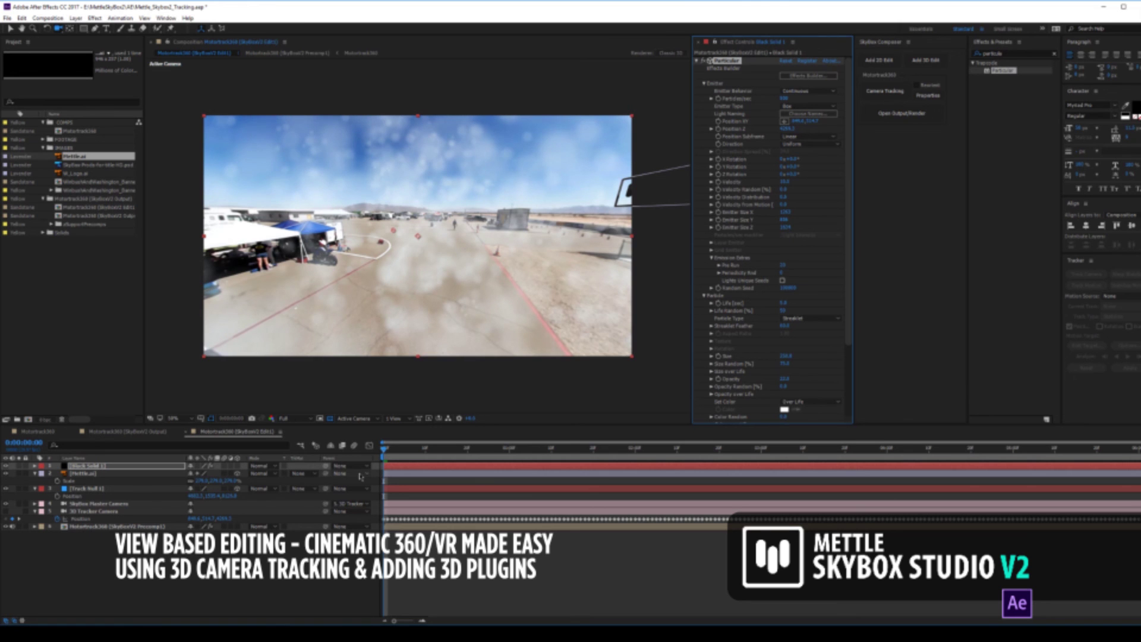
- Play a RAM preview of the 360 motocross footage with the dense cloud field drifting through it
key(space)
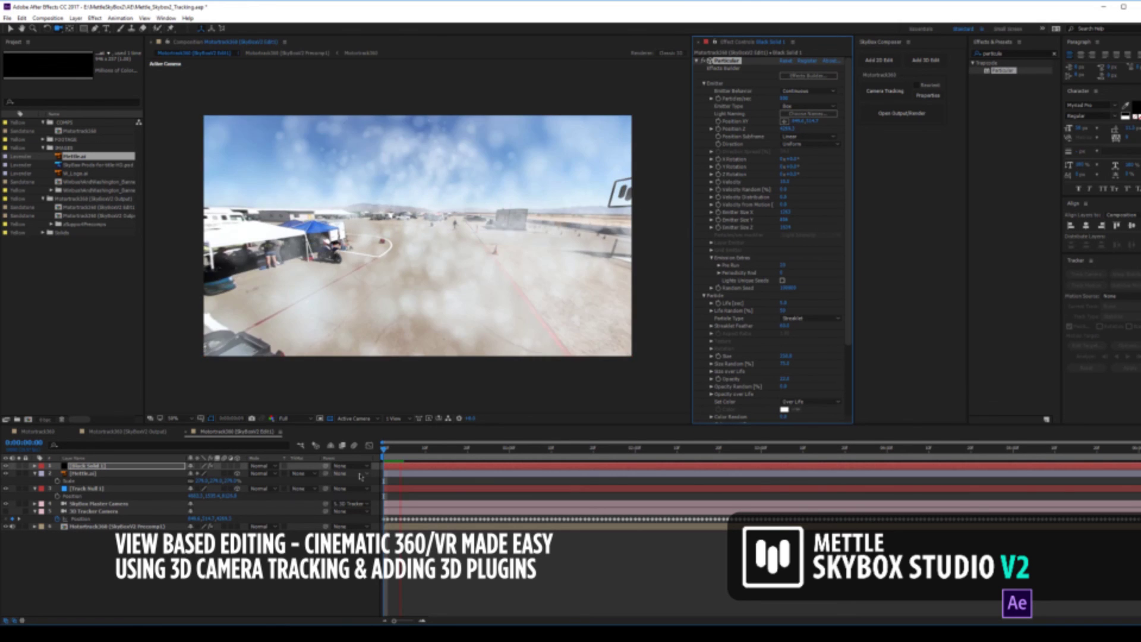